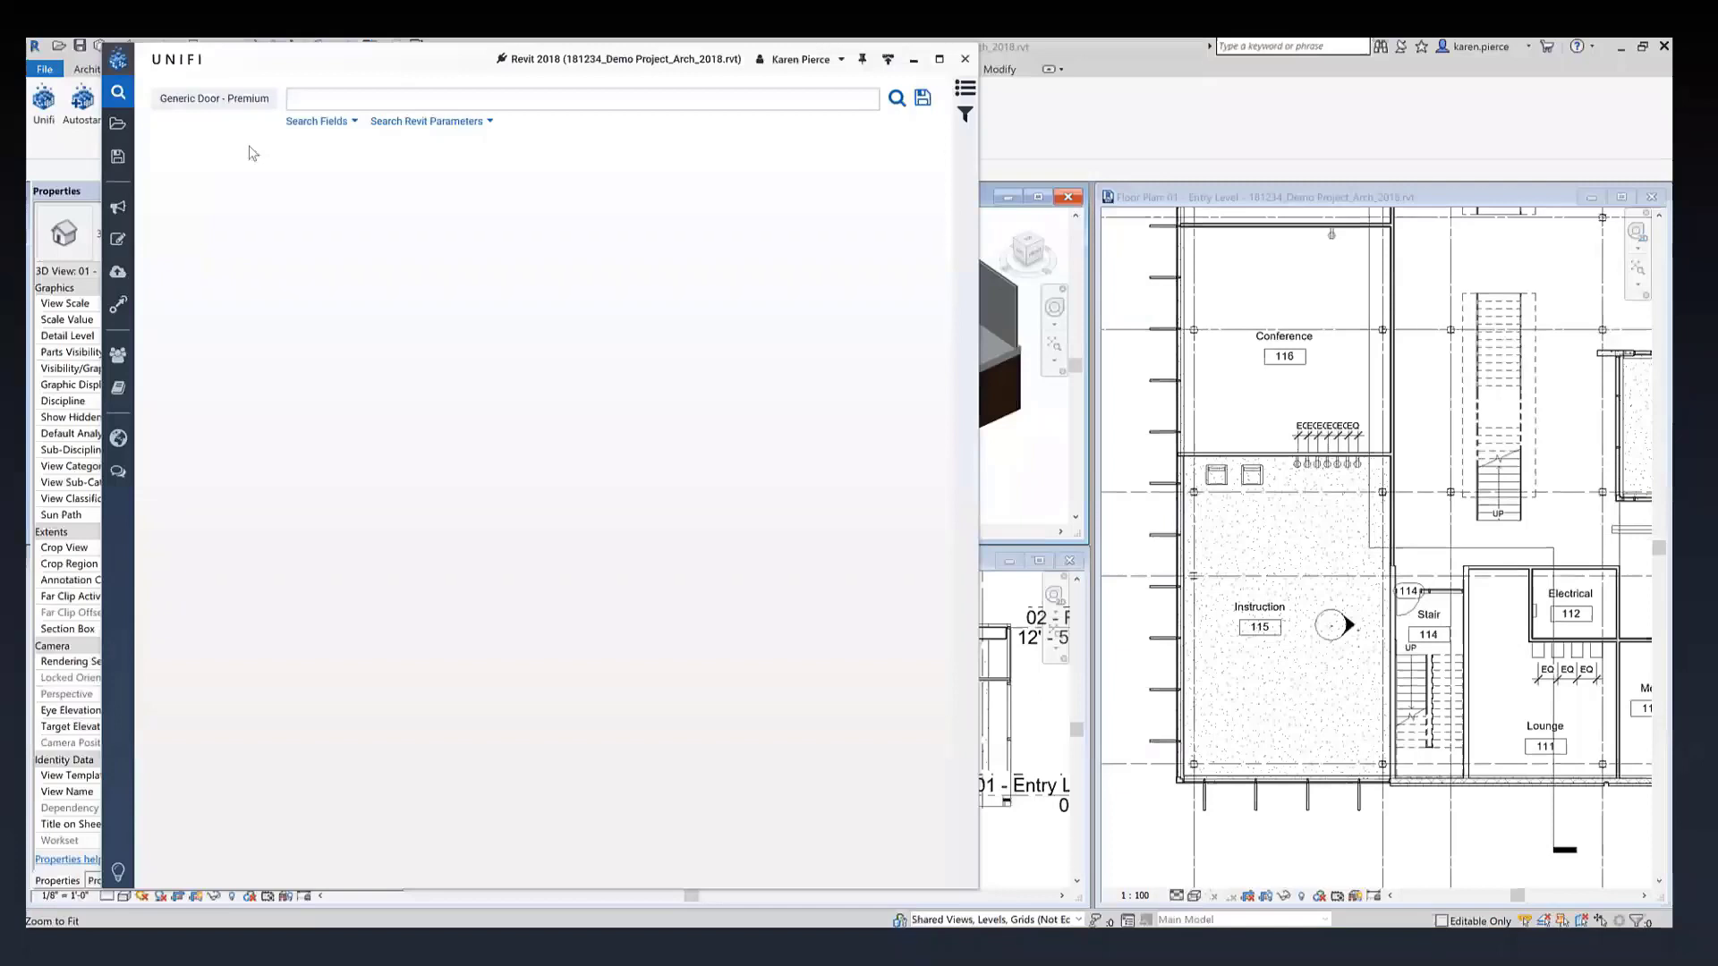
Limit the UNIFI search to the Generic Door - Premium library under Channels > UNIFI Generic Content
left_click(255, 102)
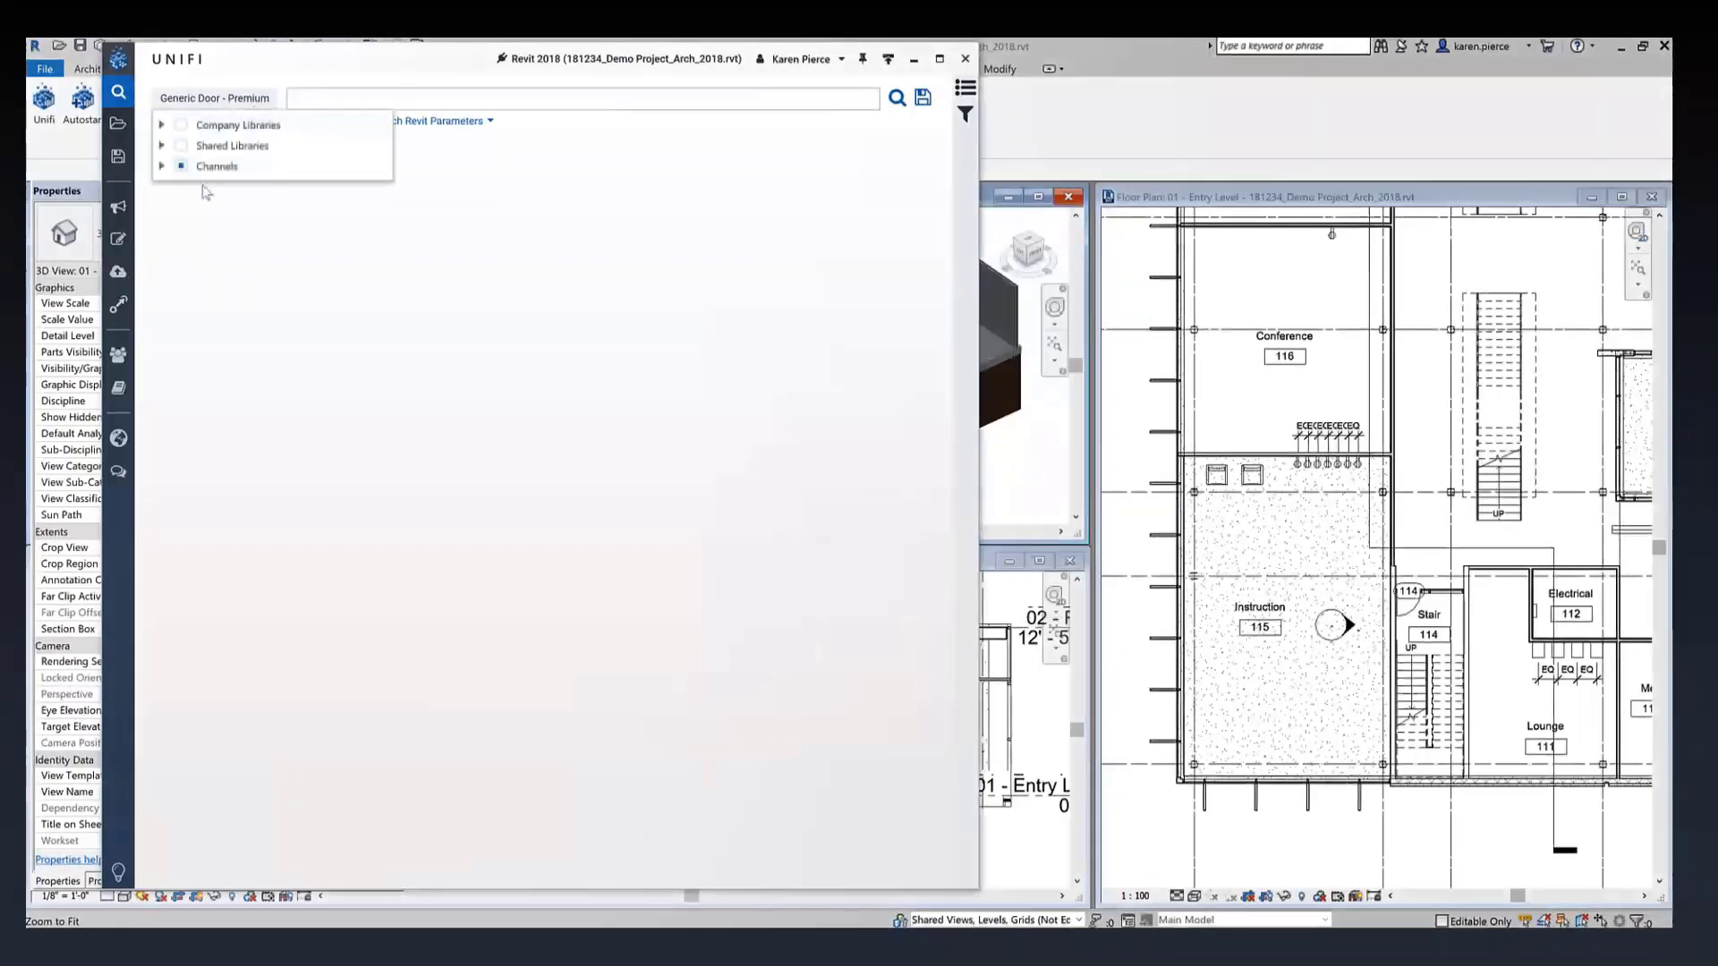
left_click(158, 168)
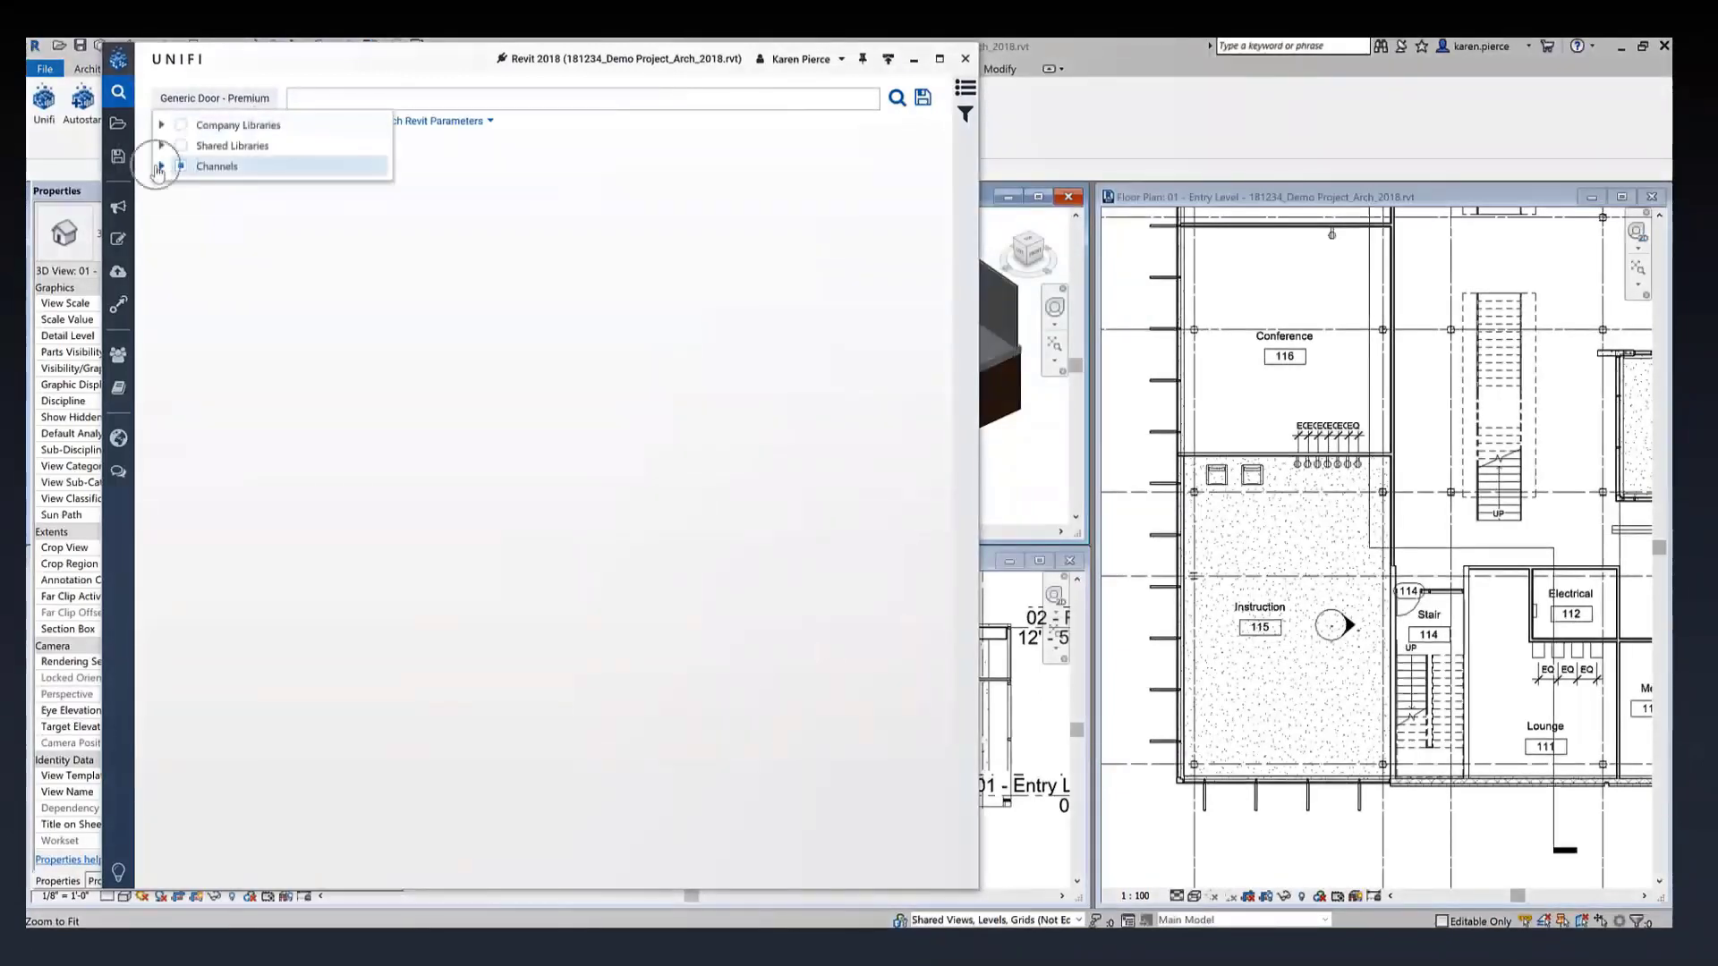
scroll(184, 257, "down", 10)
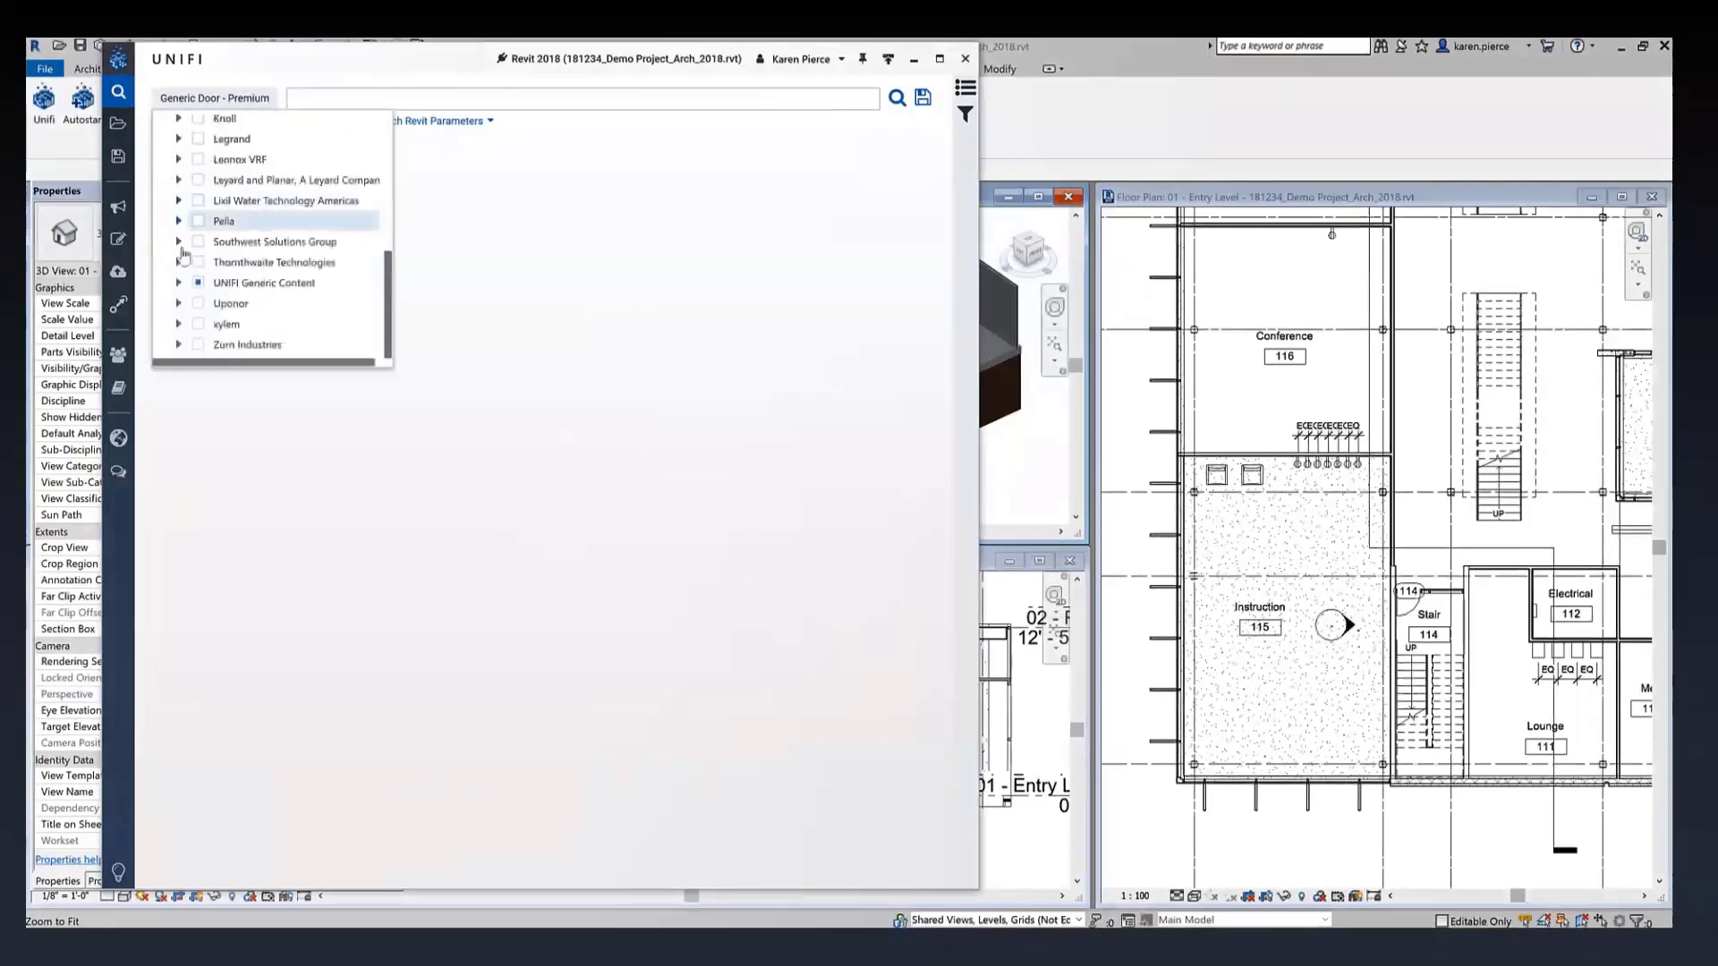
left_click(178, 282)
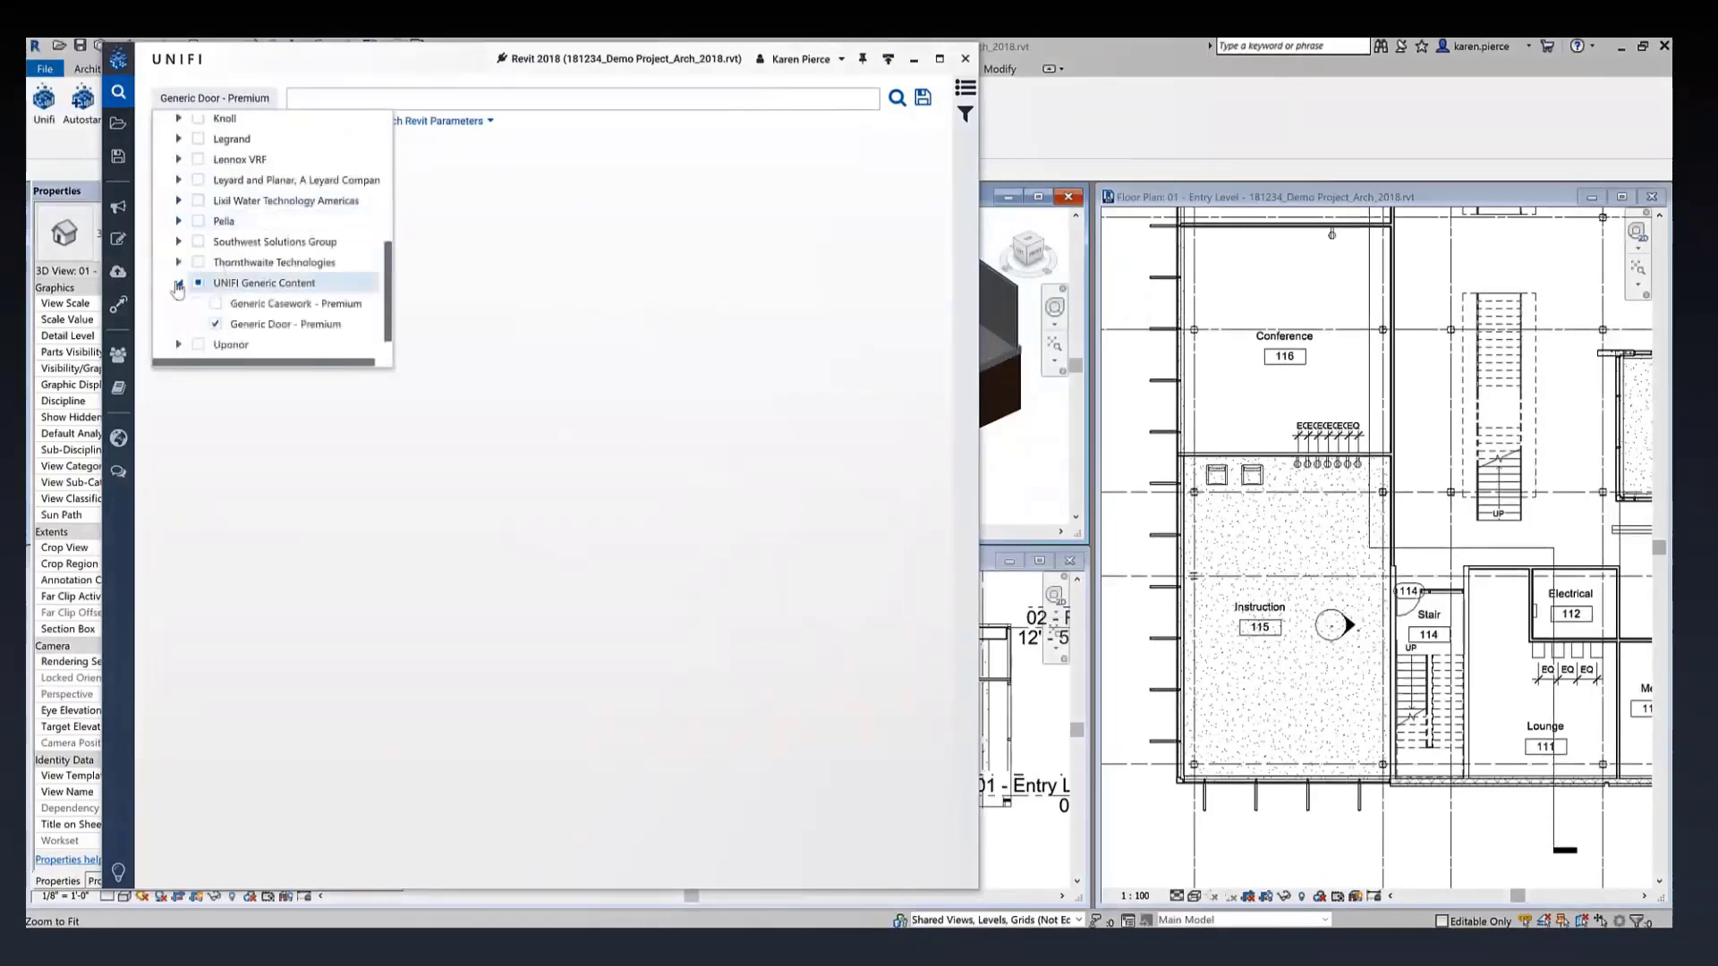
left_click(216, 324)
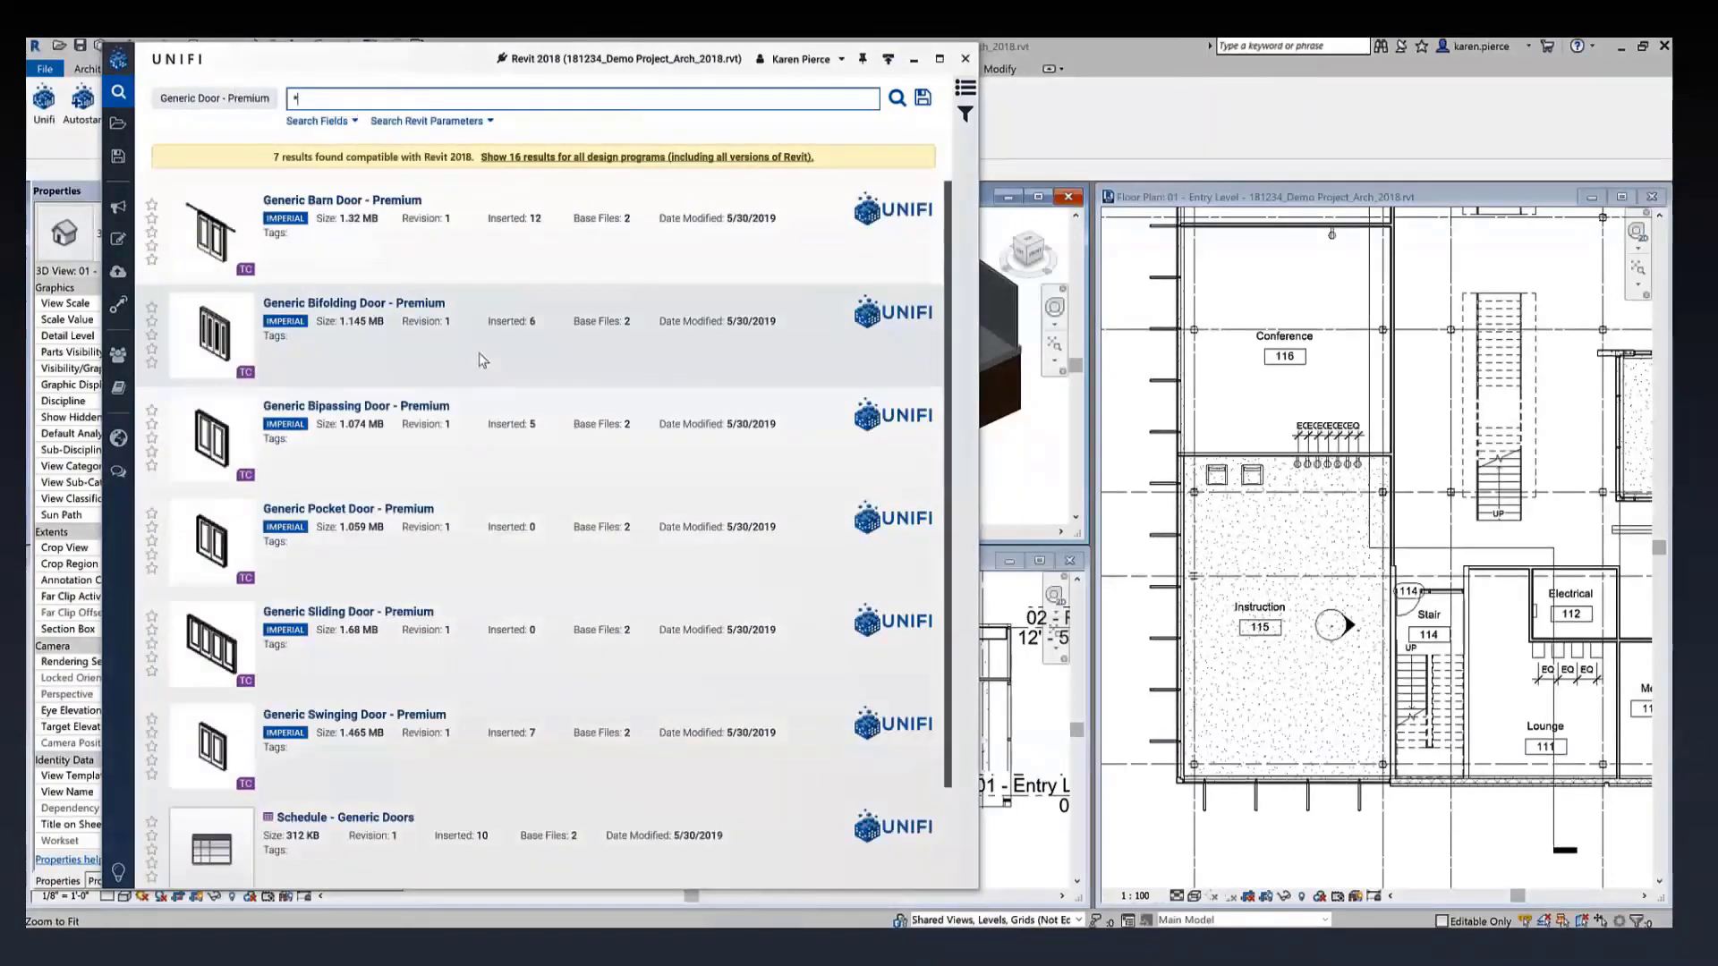
In the Swinging Door type catalog, filter to Left-Hand, 3'-0"W x 7'-0"H types
left_click(214, 771)
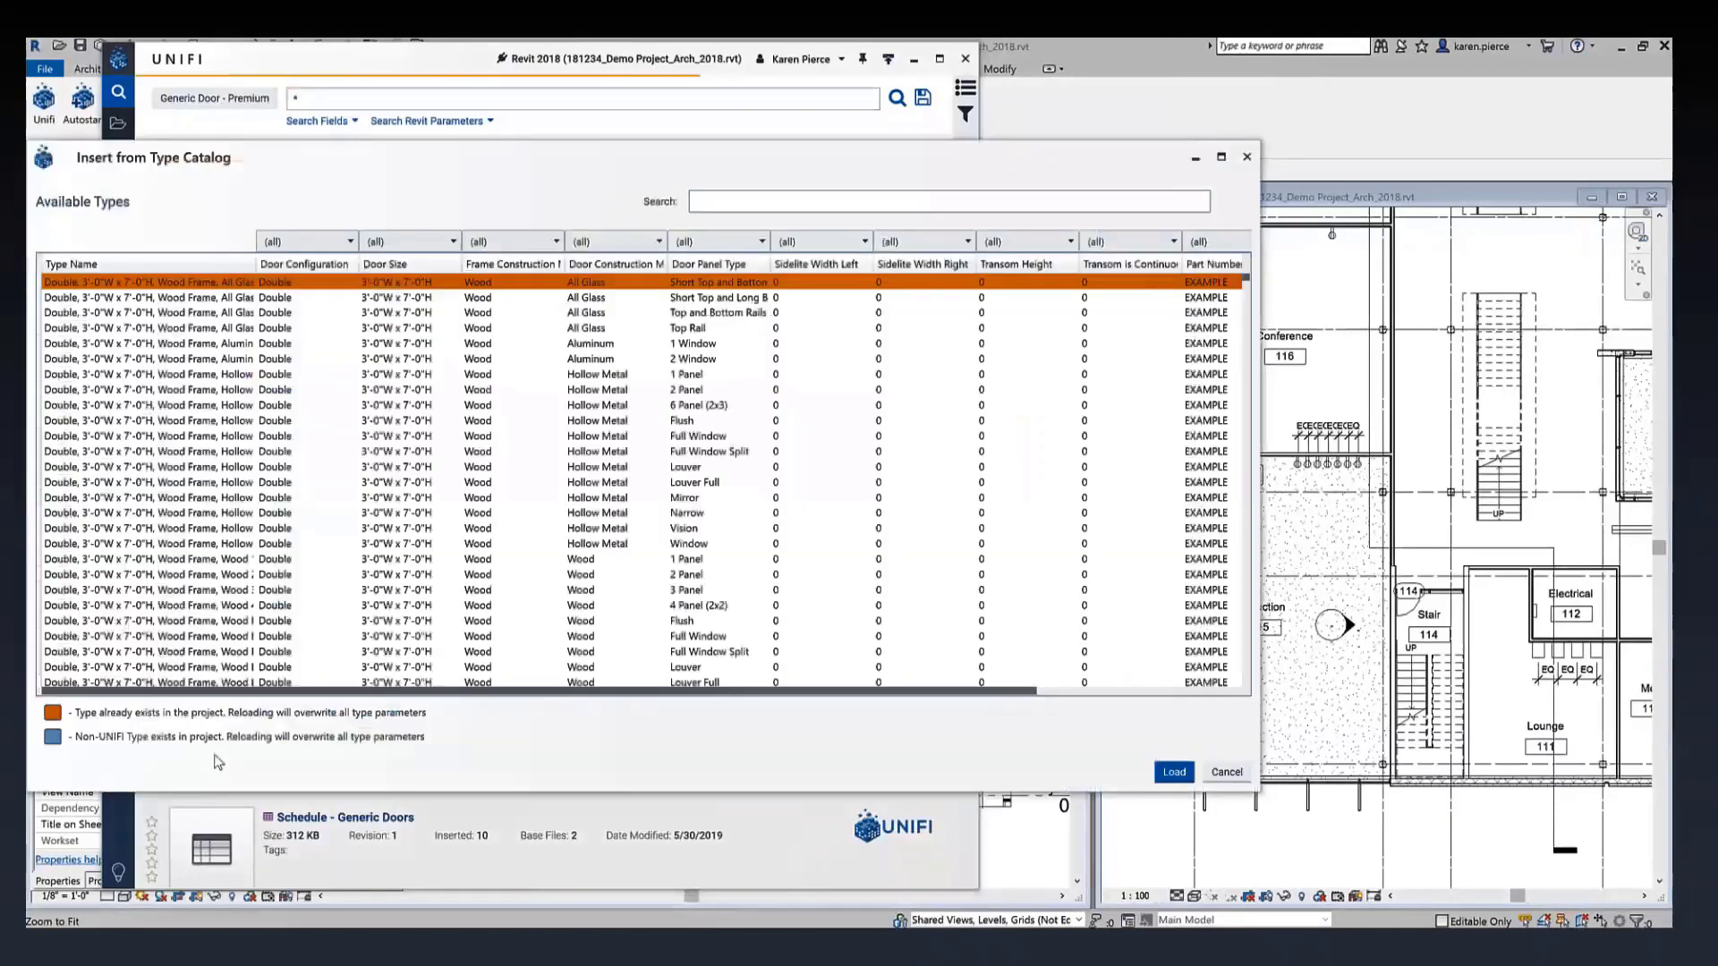
left_click(338, 245)
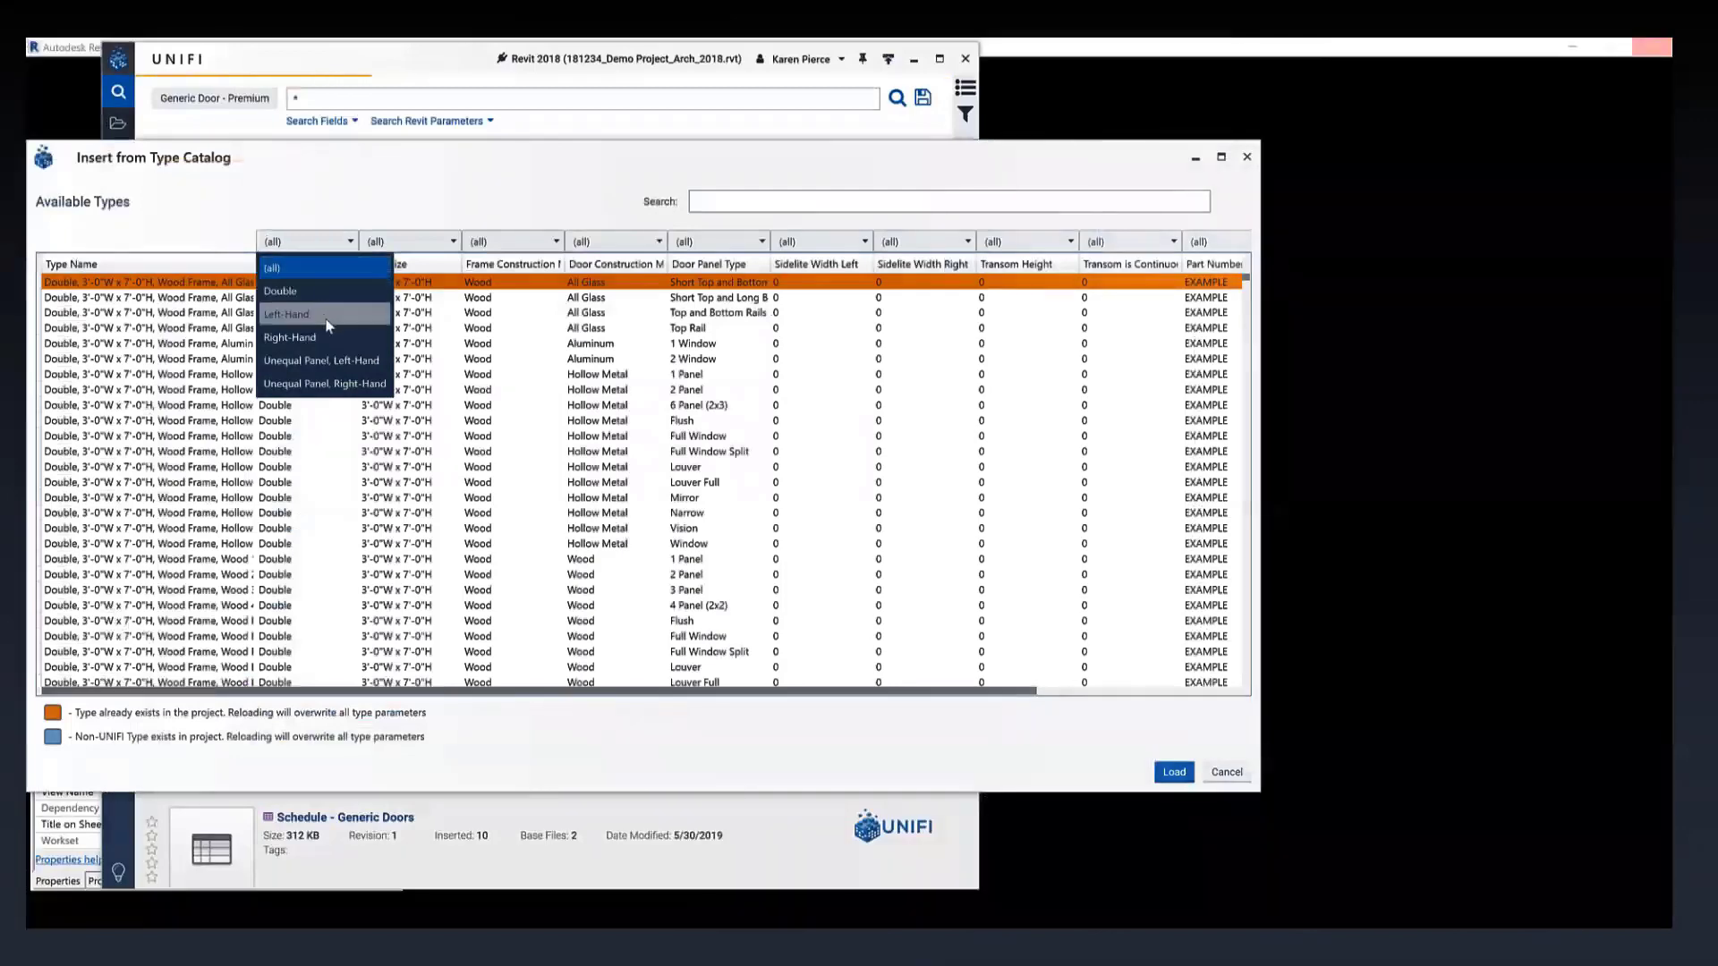
left_click(327, 316)
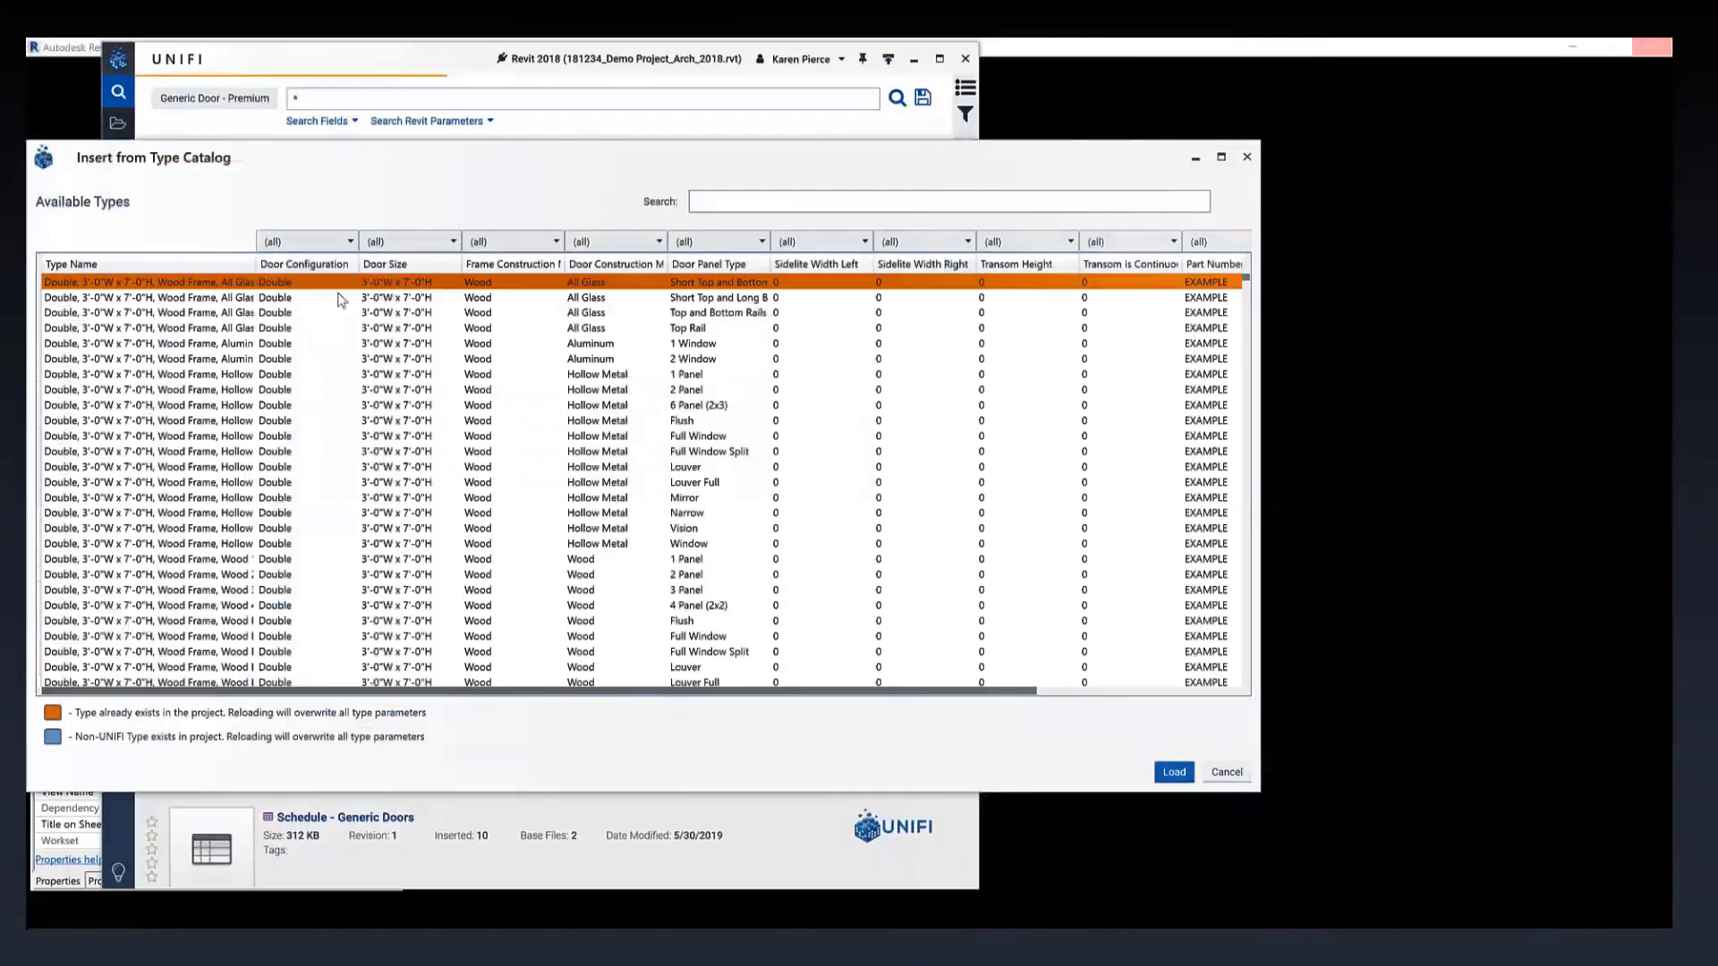
left_click(453, 244)
left_click(421, 286)
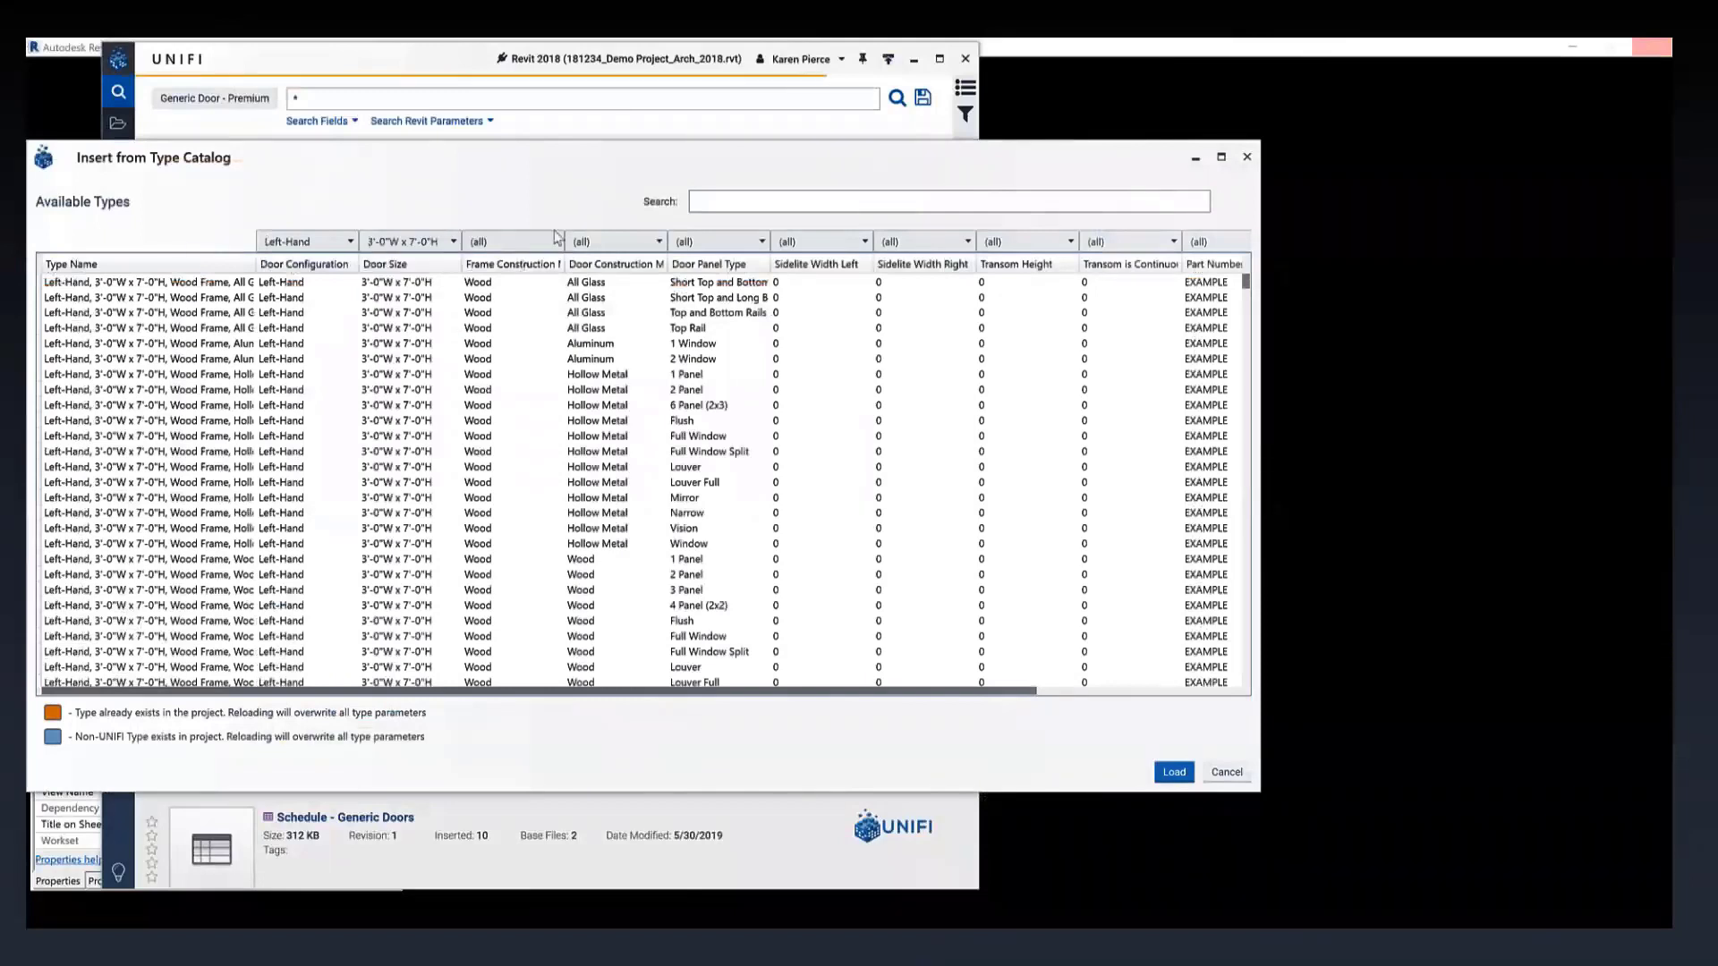
Narrow to Wood frame, 4 Panel (2x2) types and load the first match
left_click(555, 242)
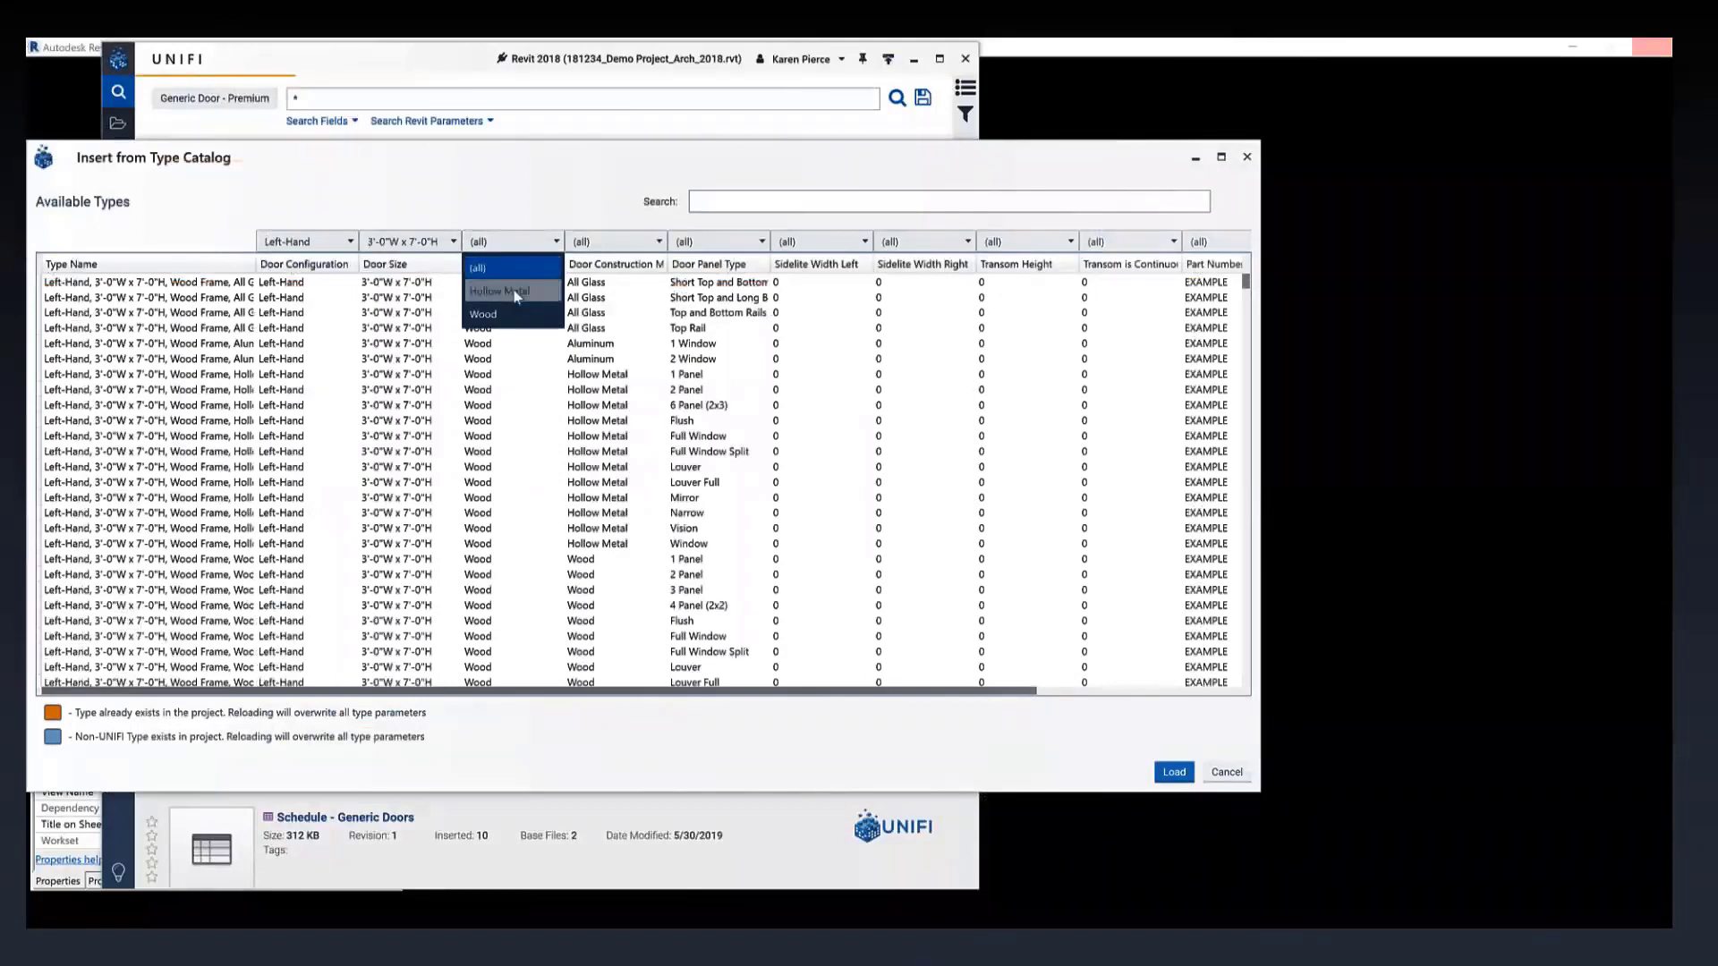
left_click(507, 313)
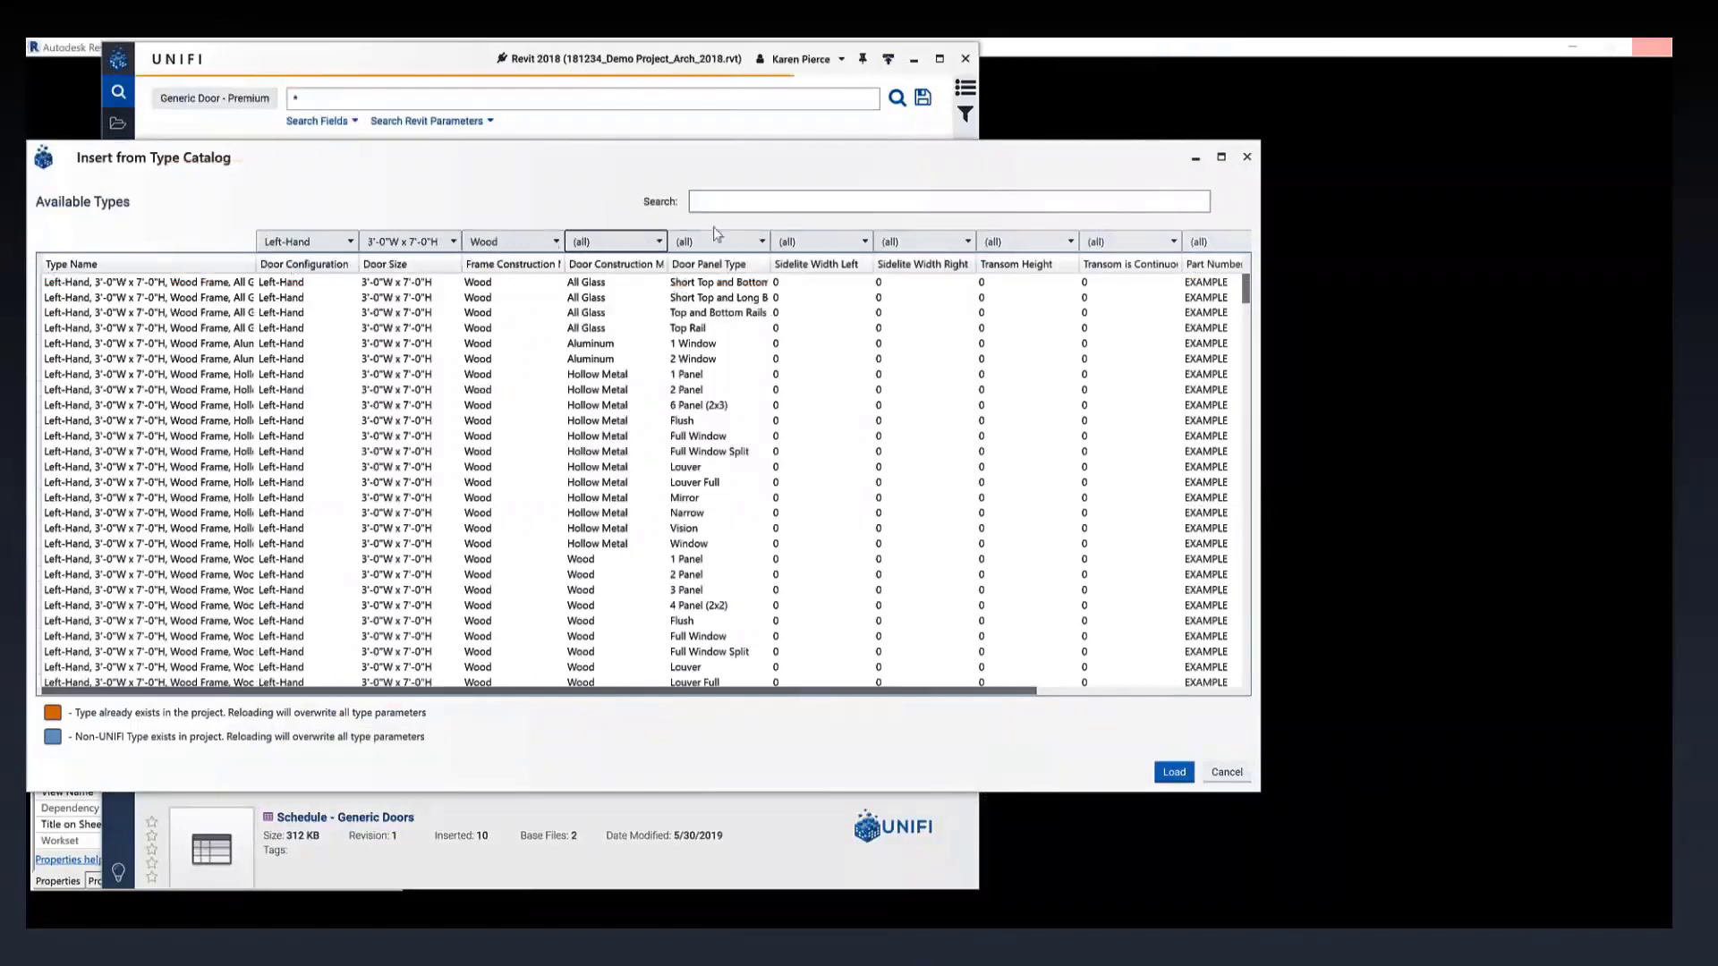
left_click(759, 243)
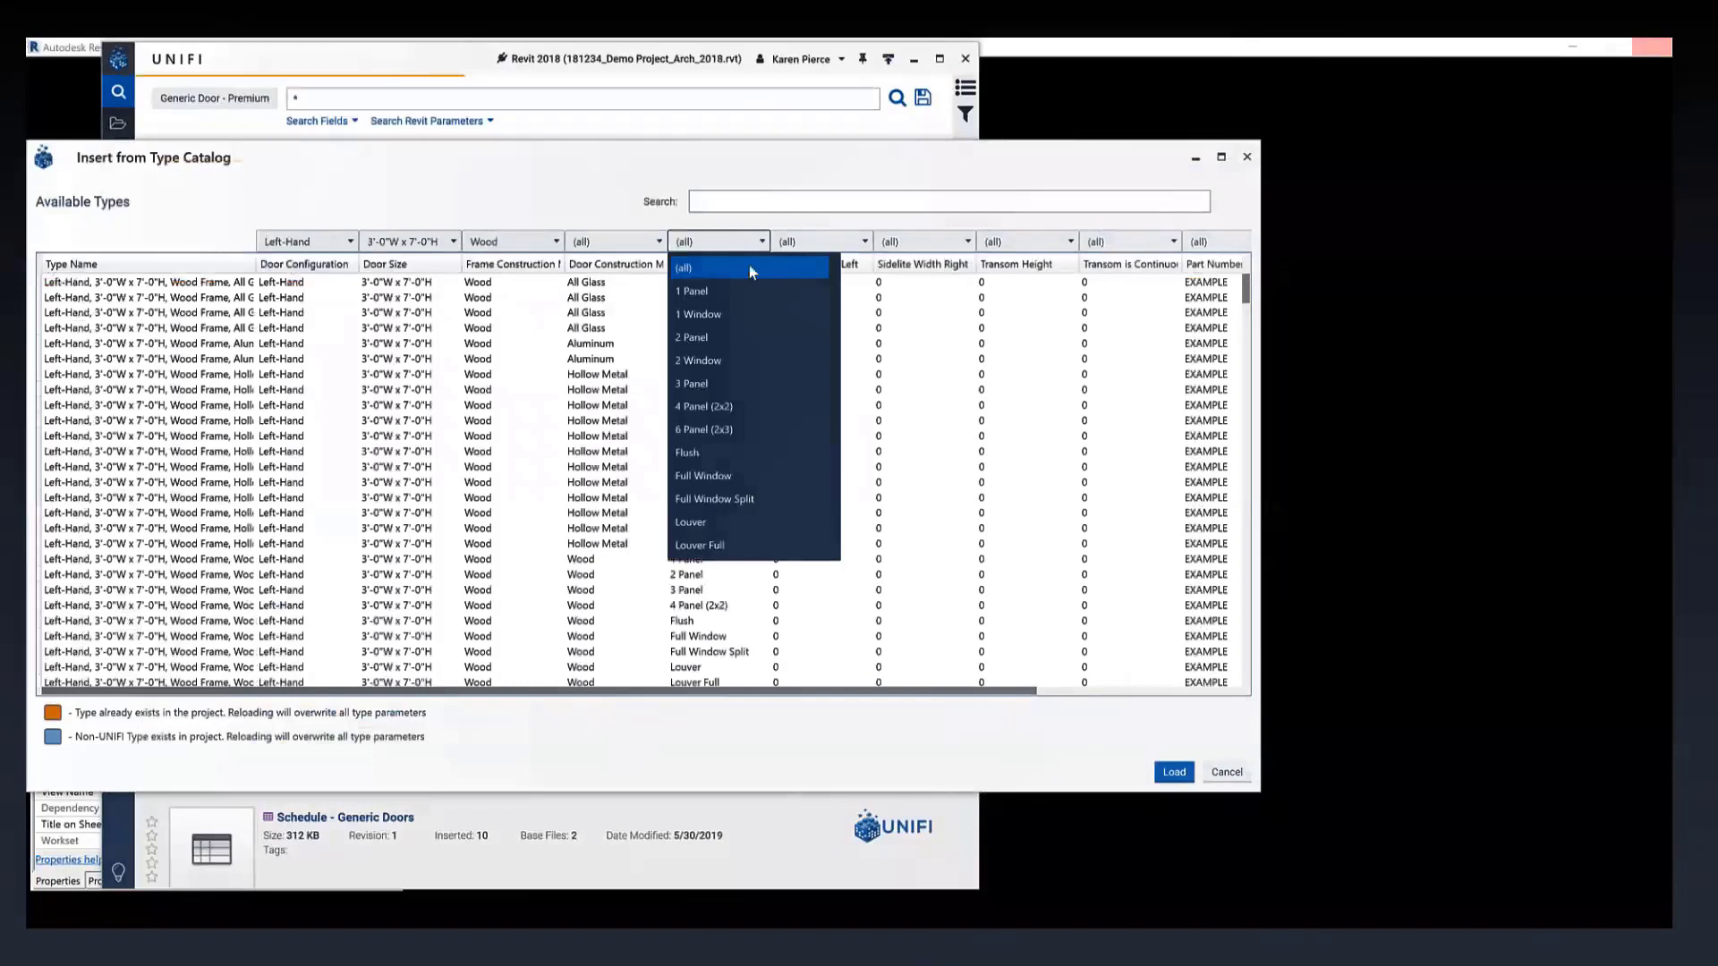
left_click(725, 407)
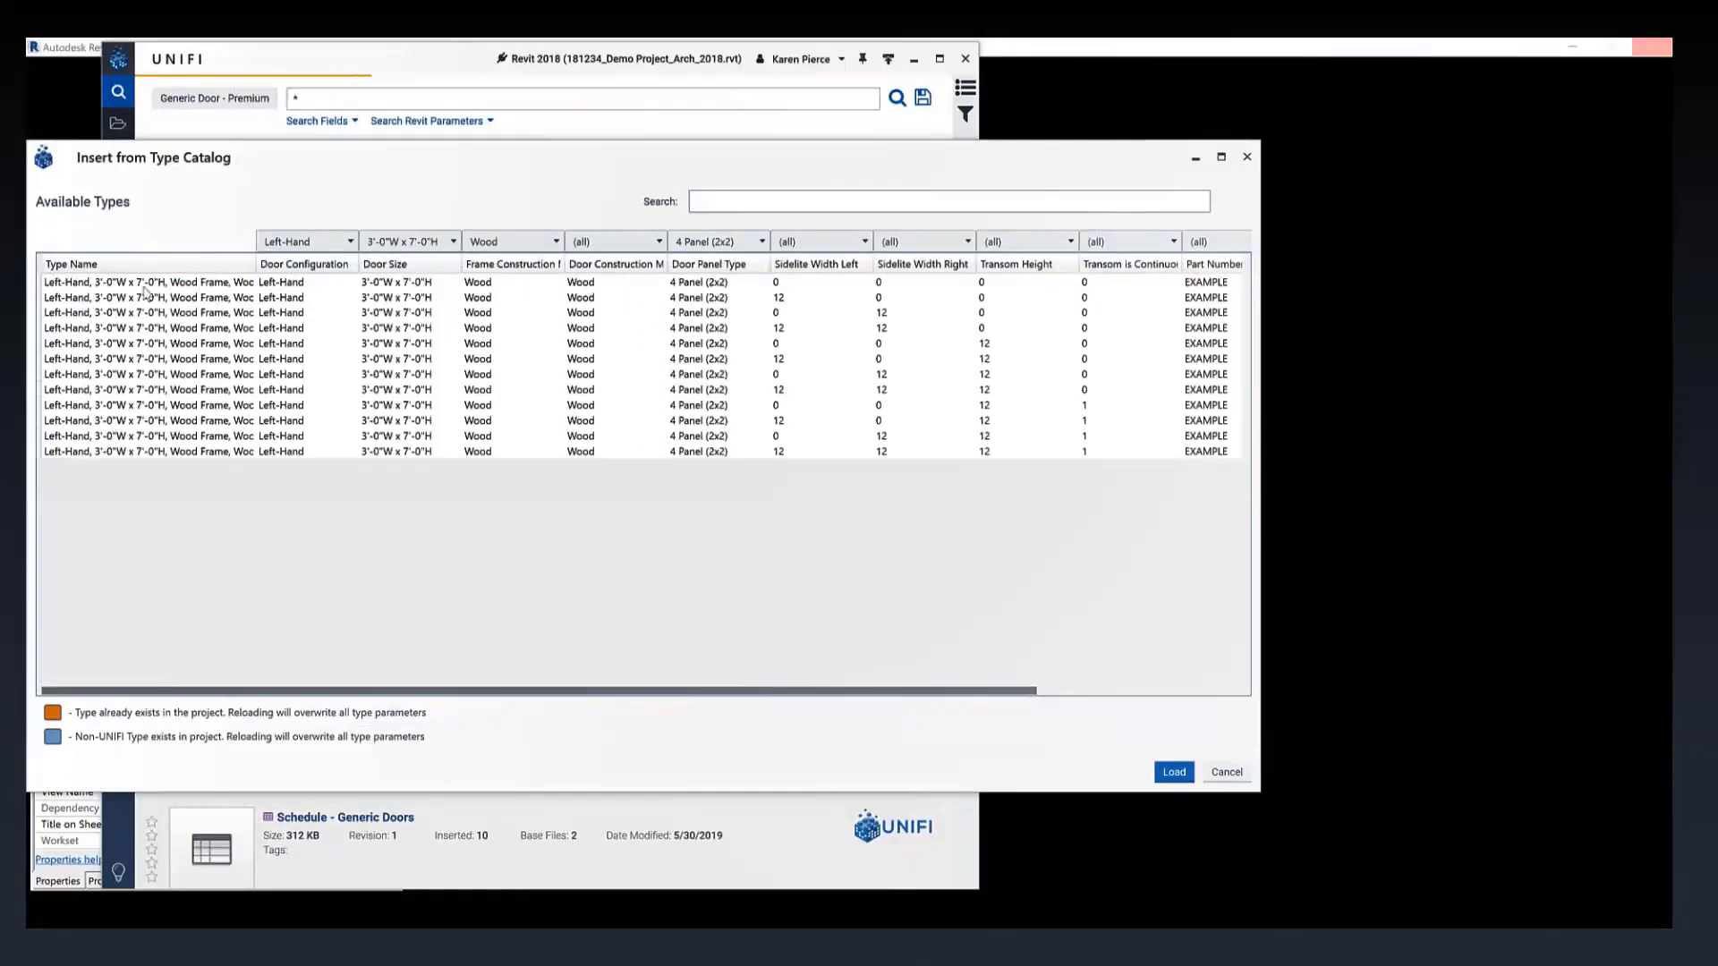
left_click(132, 283)
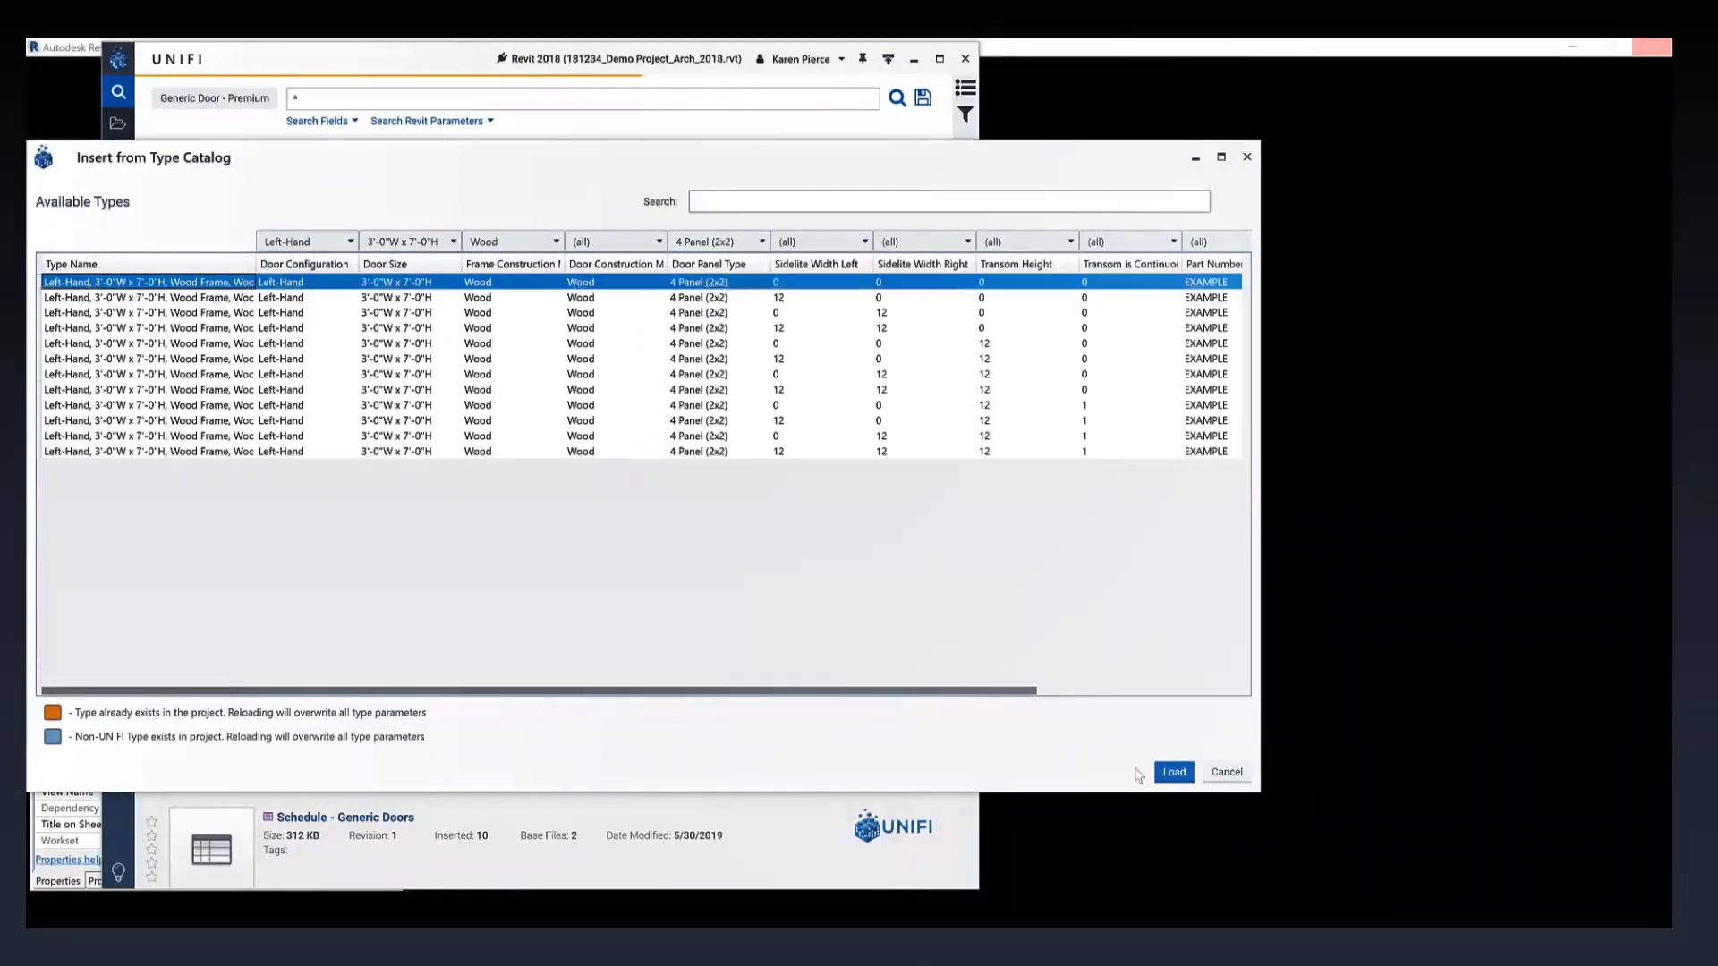
left_click(1175, 771)
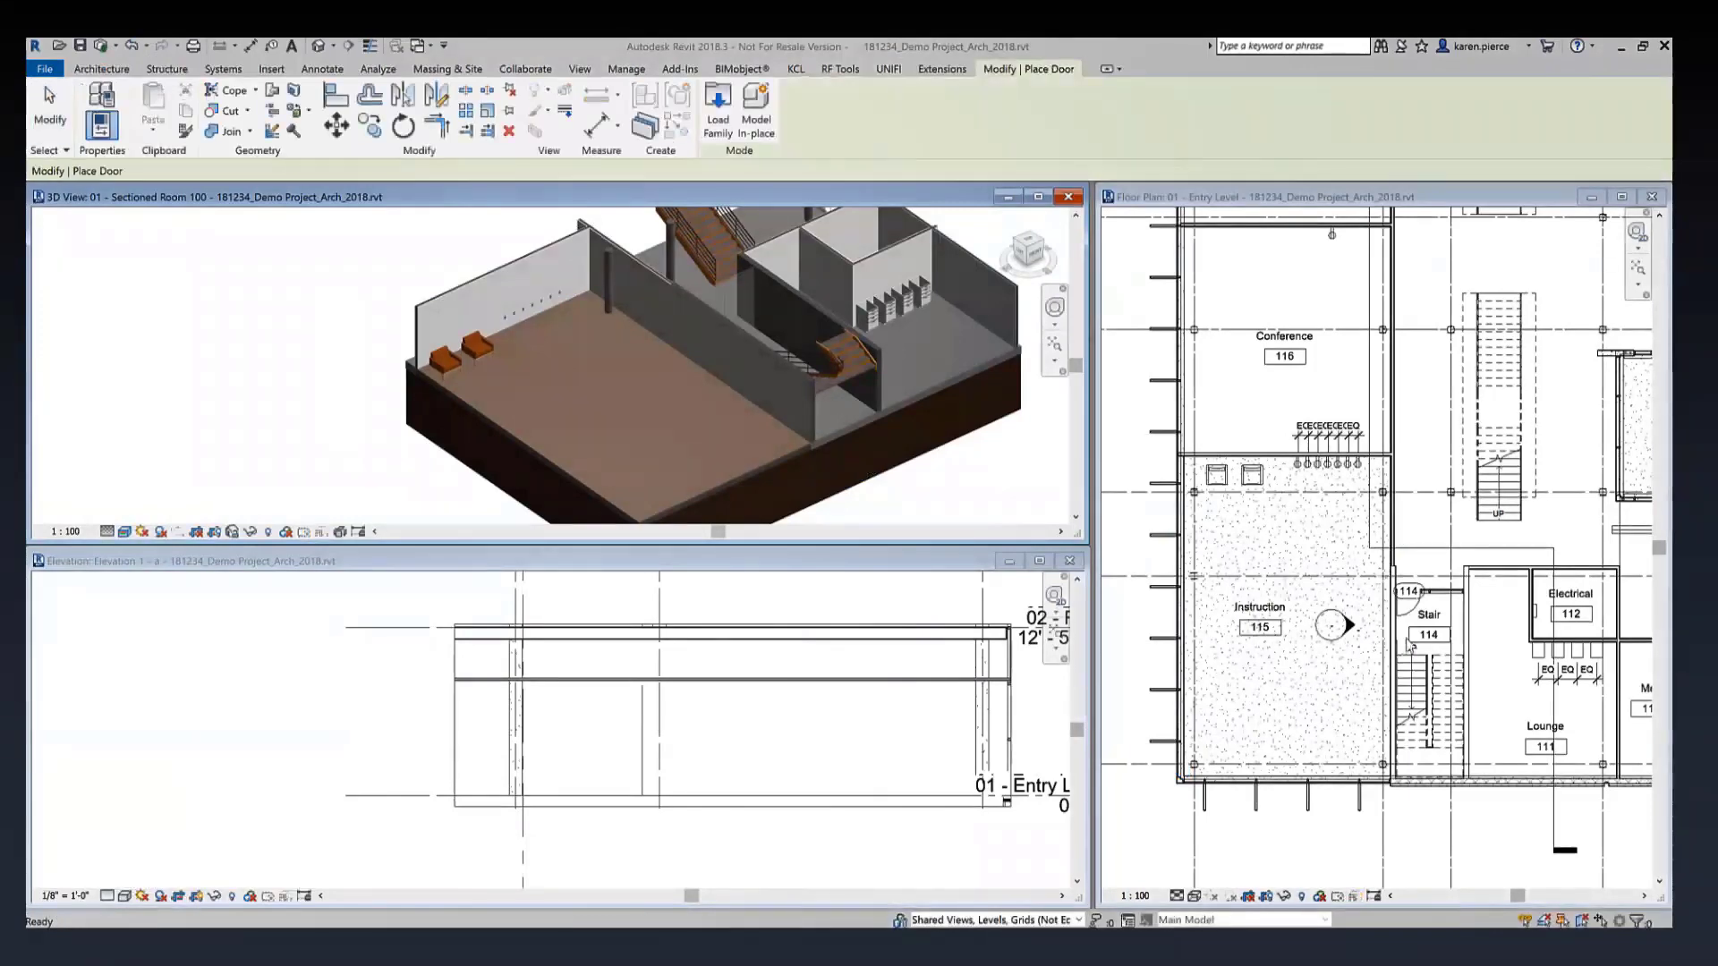
Place the door in the wall beside Stair 114 on the Entry Level plan
scroll(1401, 635, "up", 2)
scroll(1401, 635, "up", 2)
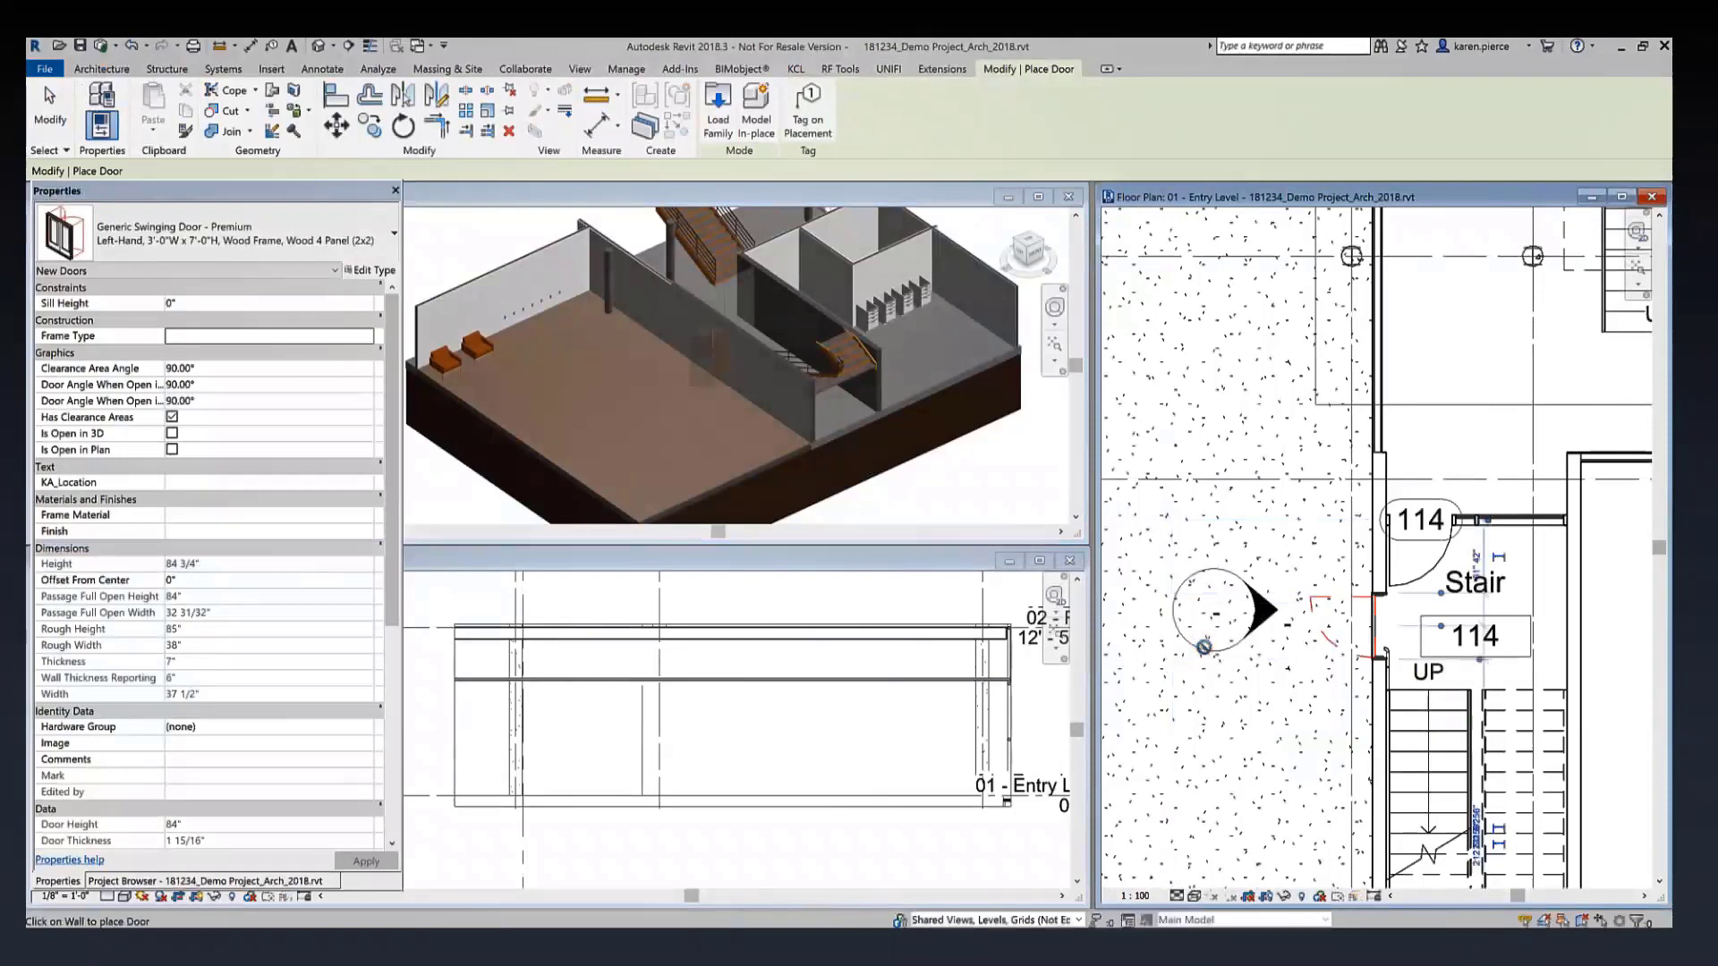
key("Escape")
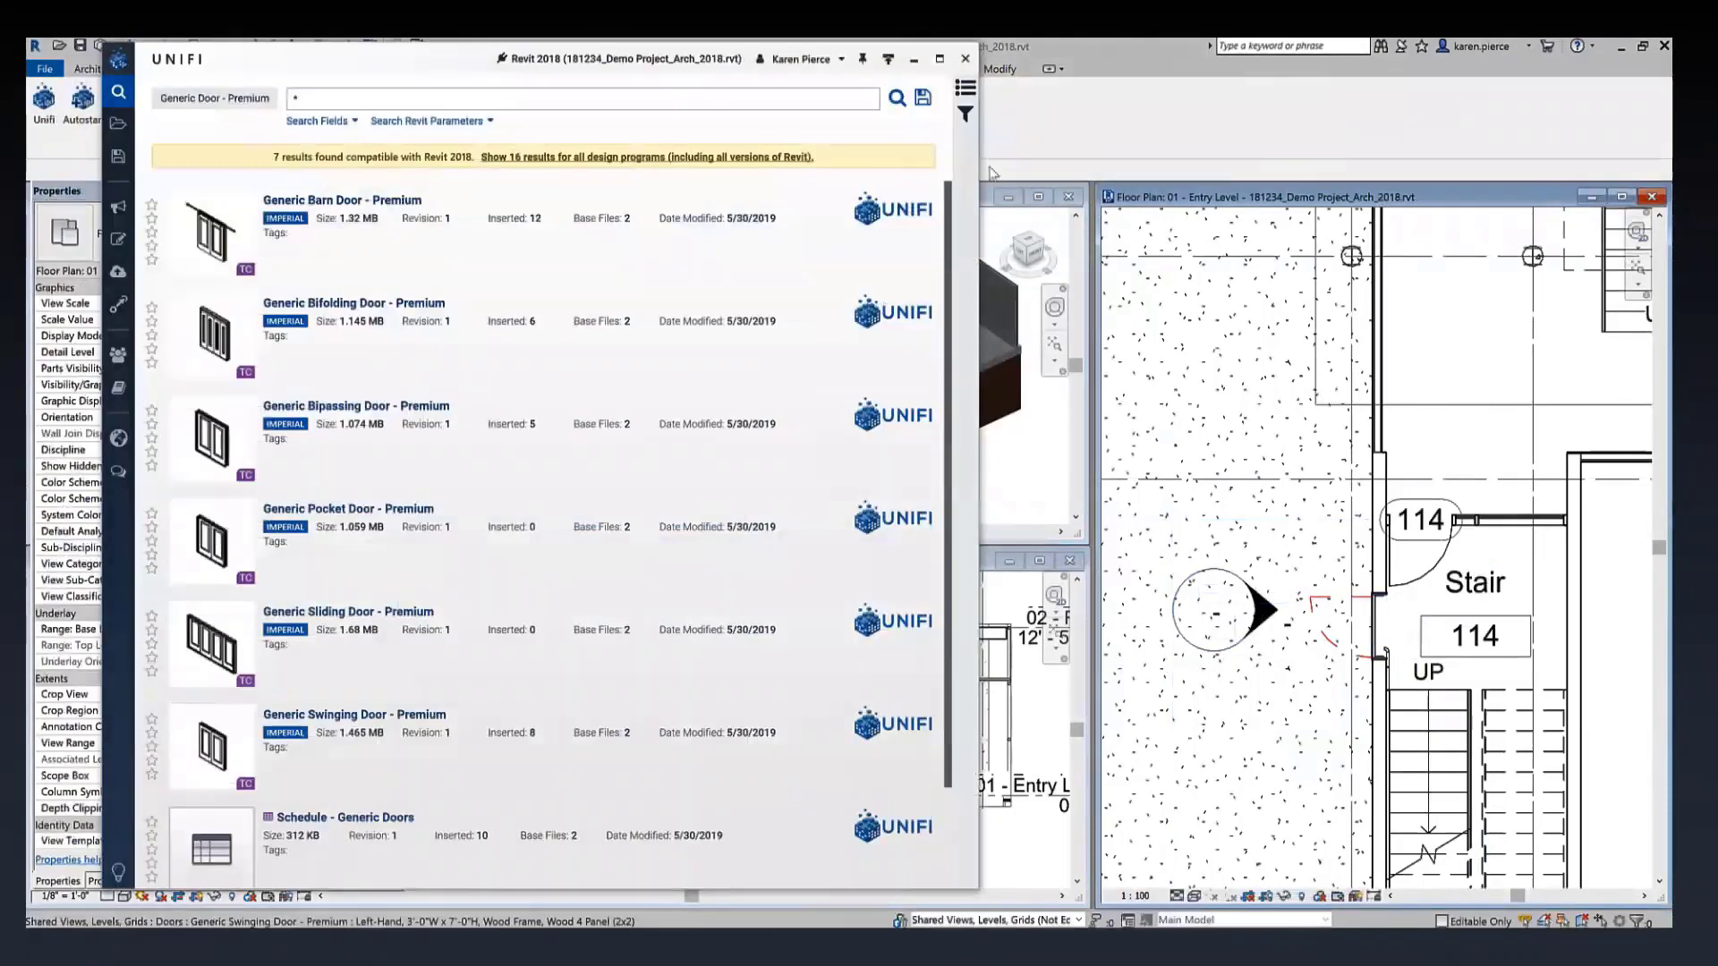
Minimize UNIFI, select the placed door, and enable Is Open in 3D and Is Open in Plan
left_click(913, 59)
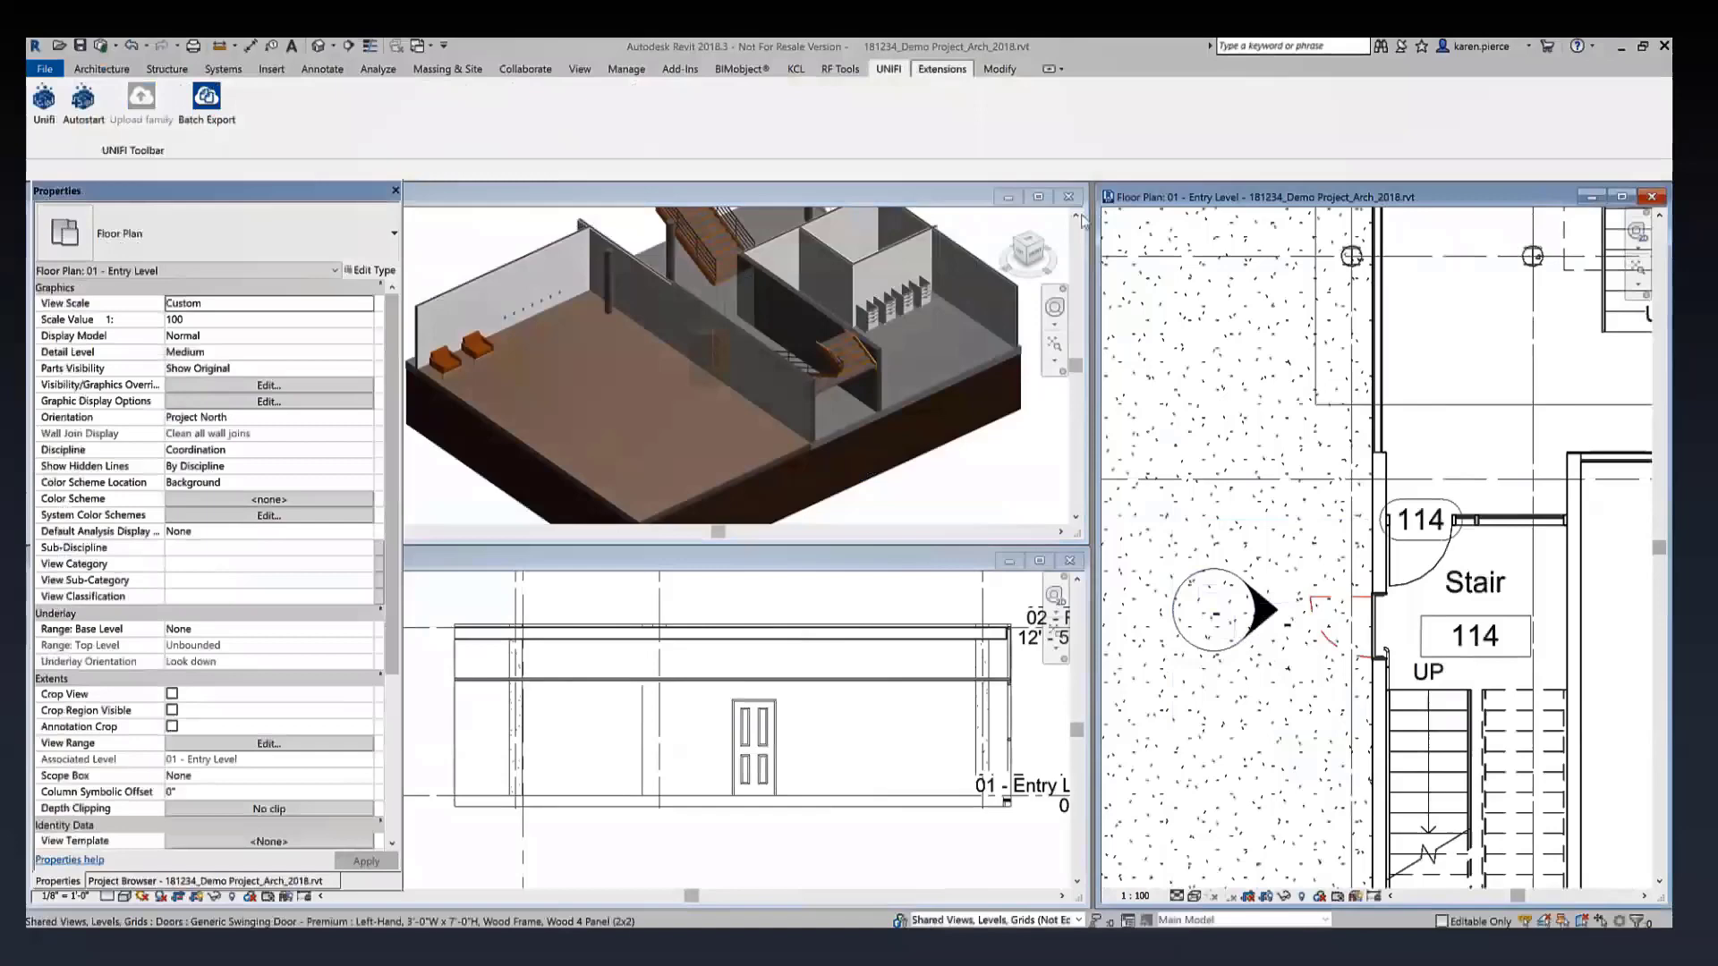
left_click(1350, 663)
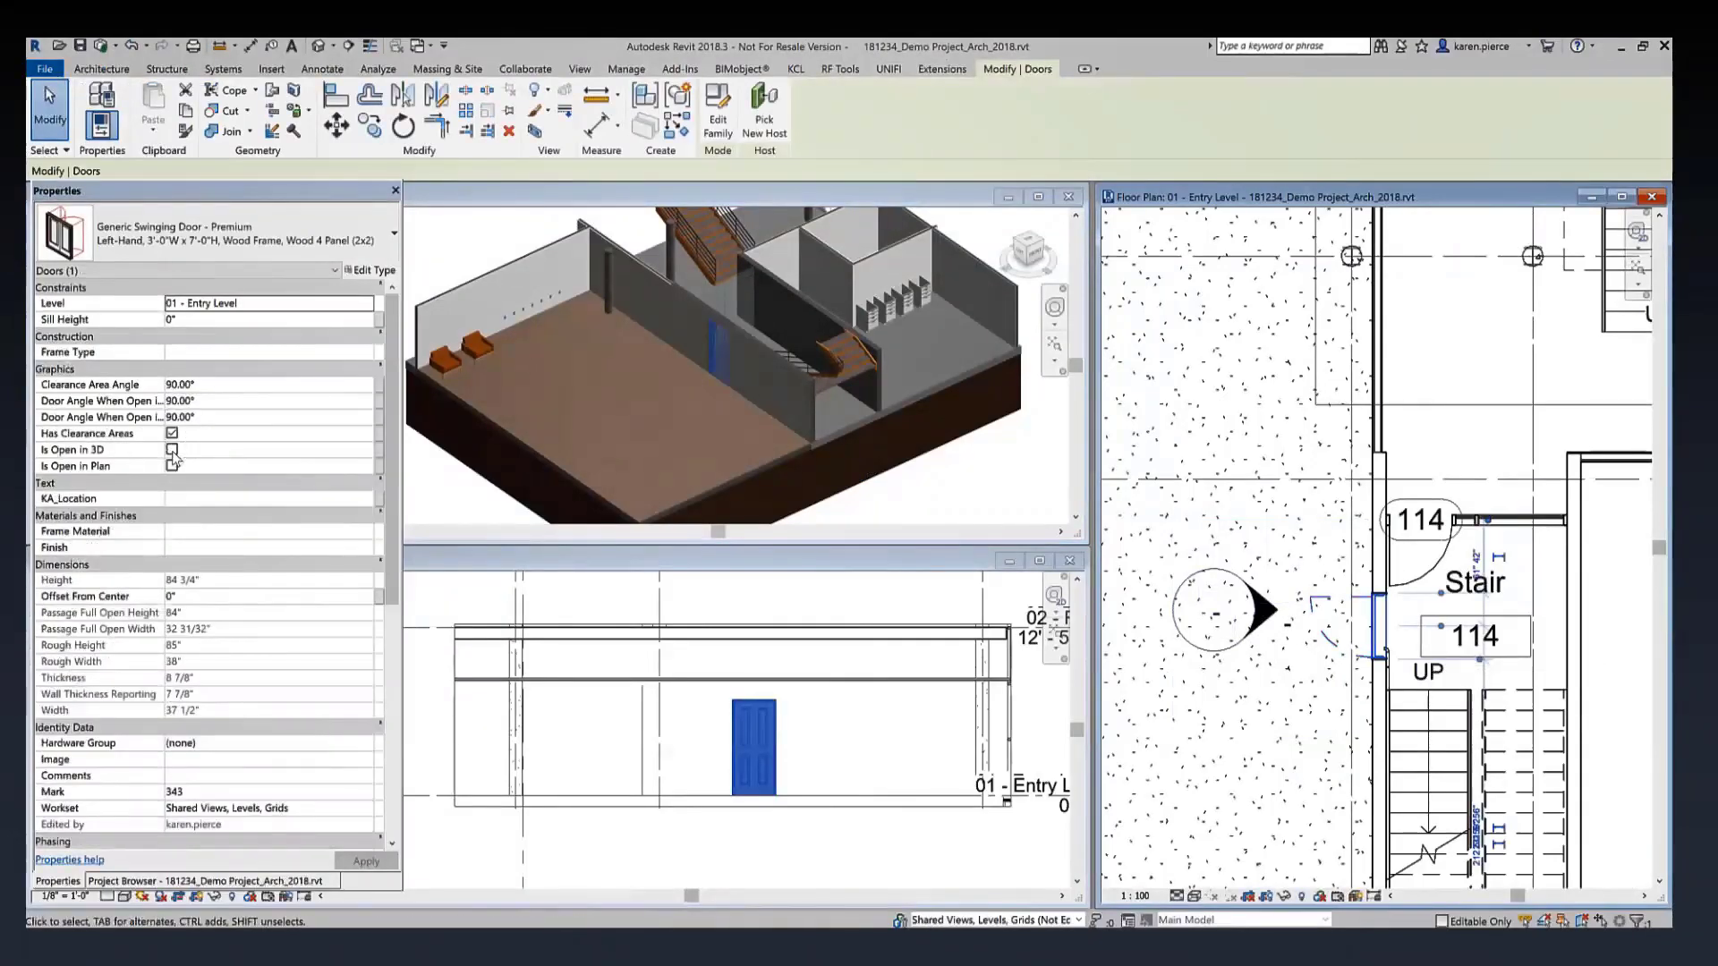
left_click(172, 450)
left_click(172, 466)
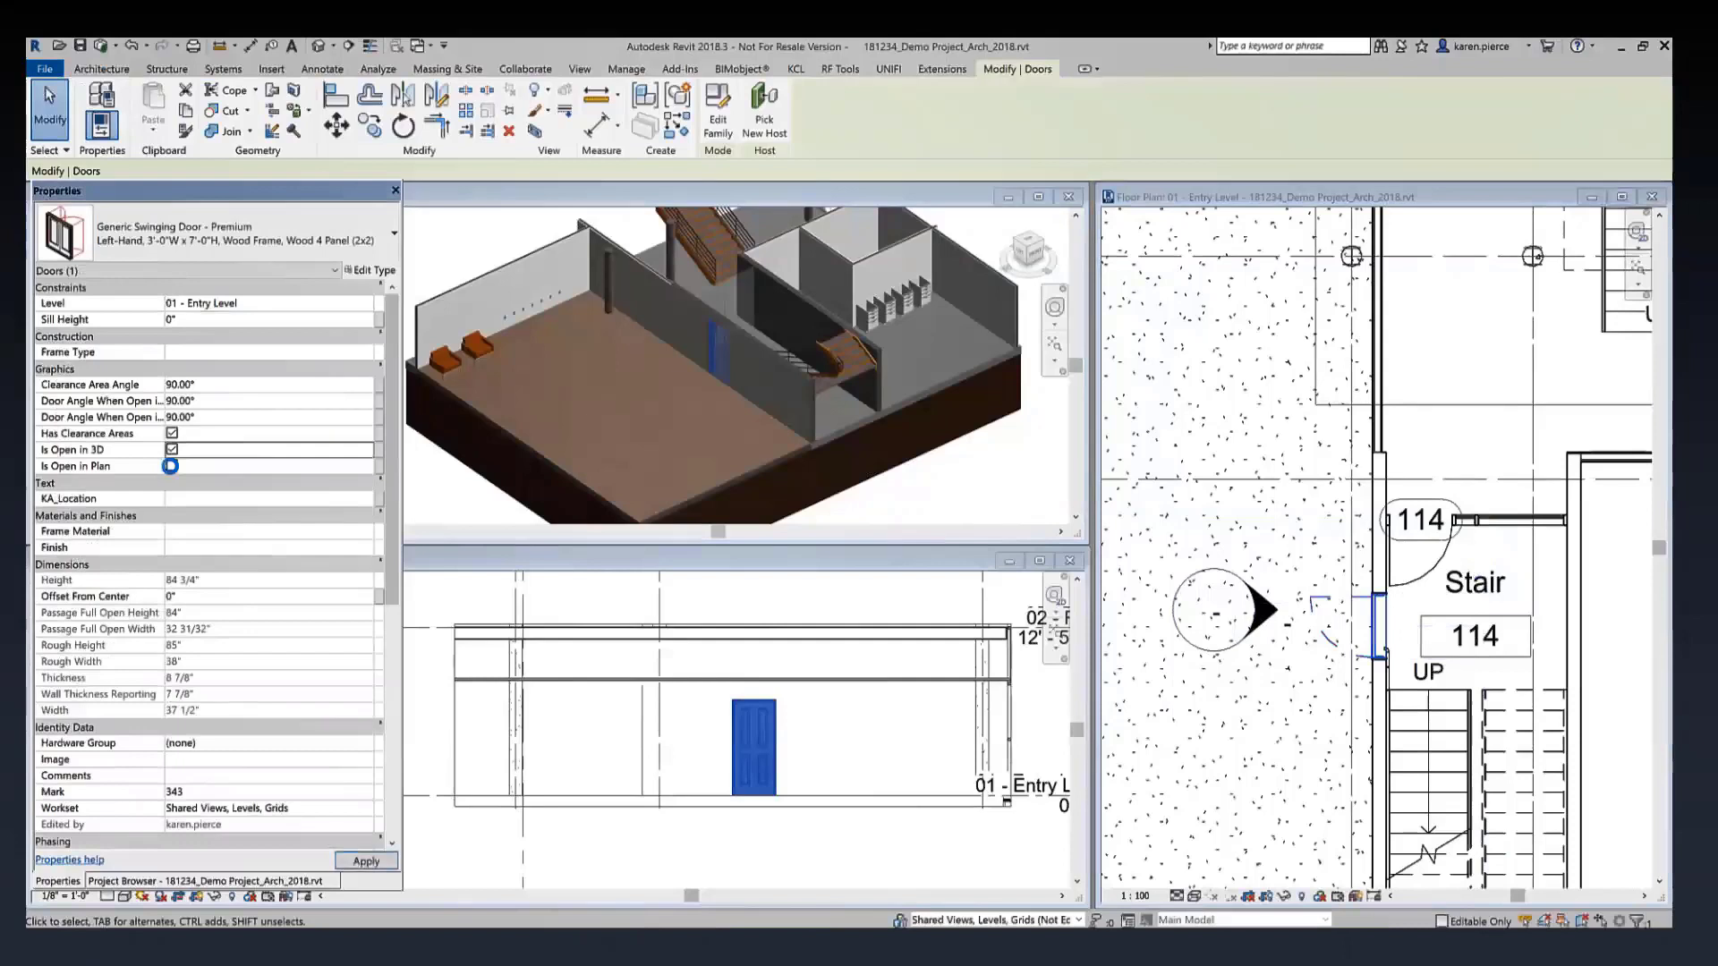
left_click(172, 467)
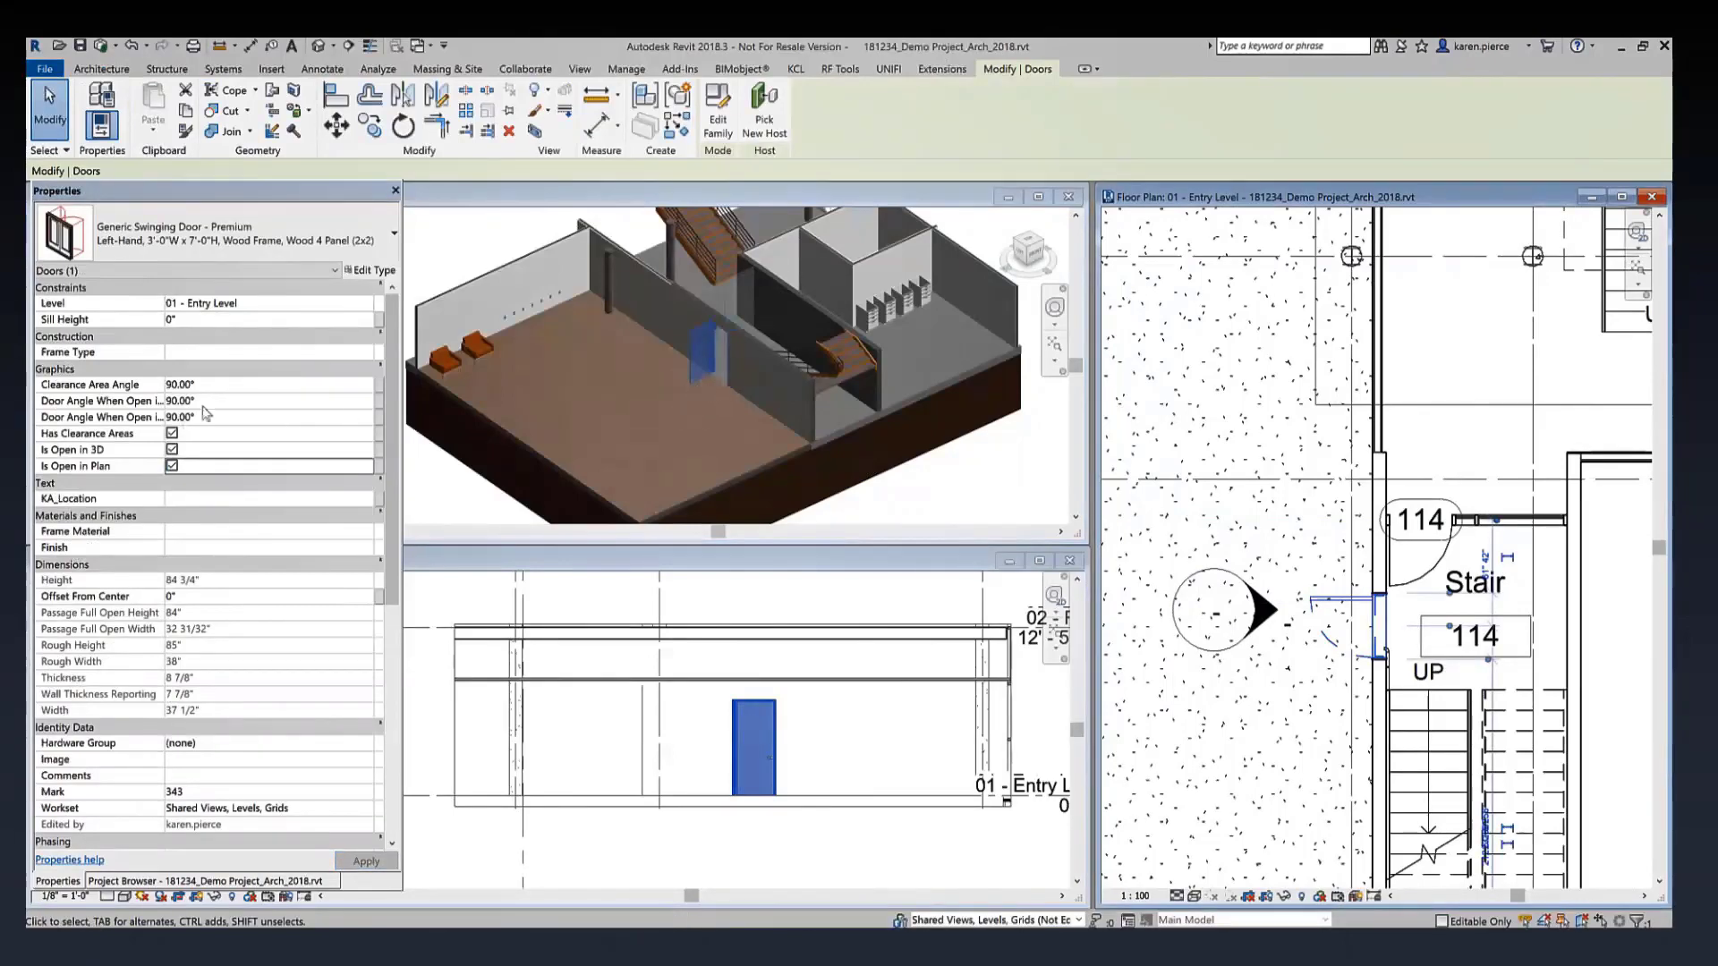
Widen the Properties values column and set the door's plan open angle to 45°
left_click_drag(164, 382, 230, 382)
left_click(280, 400)
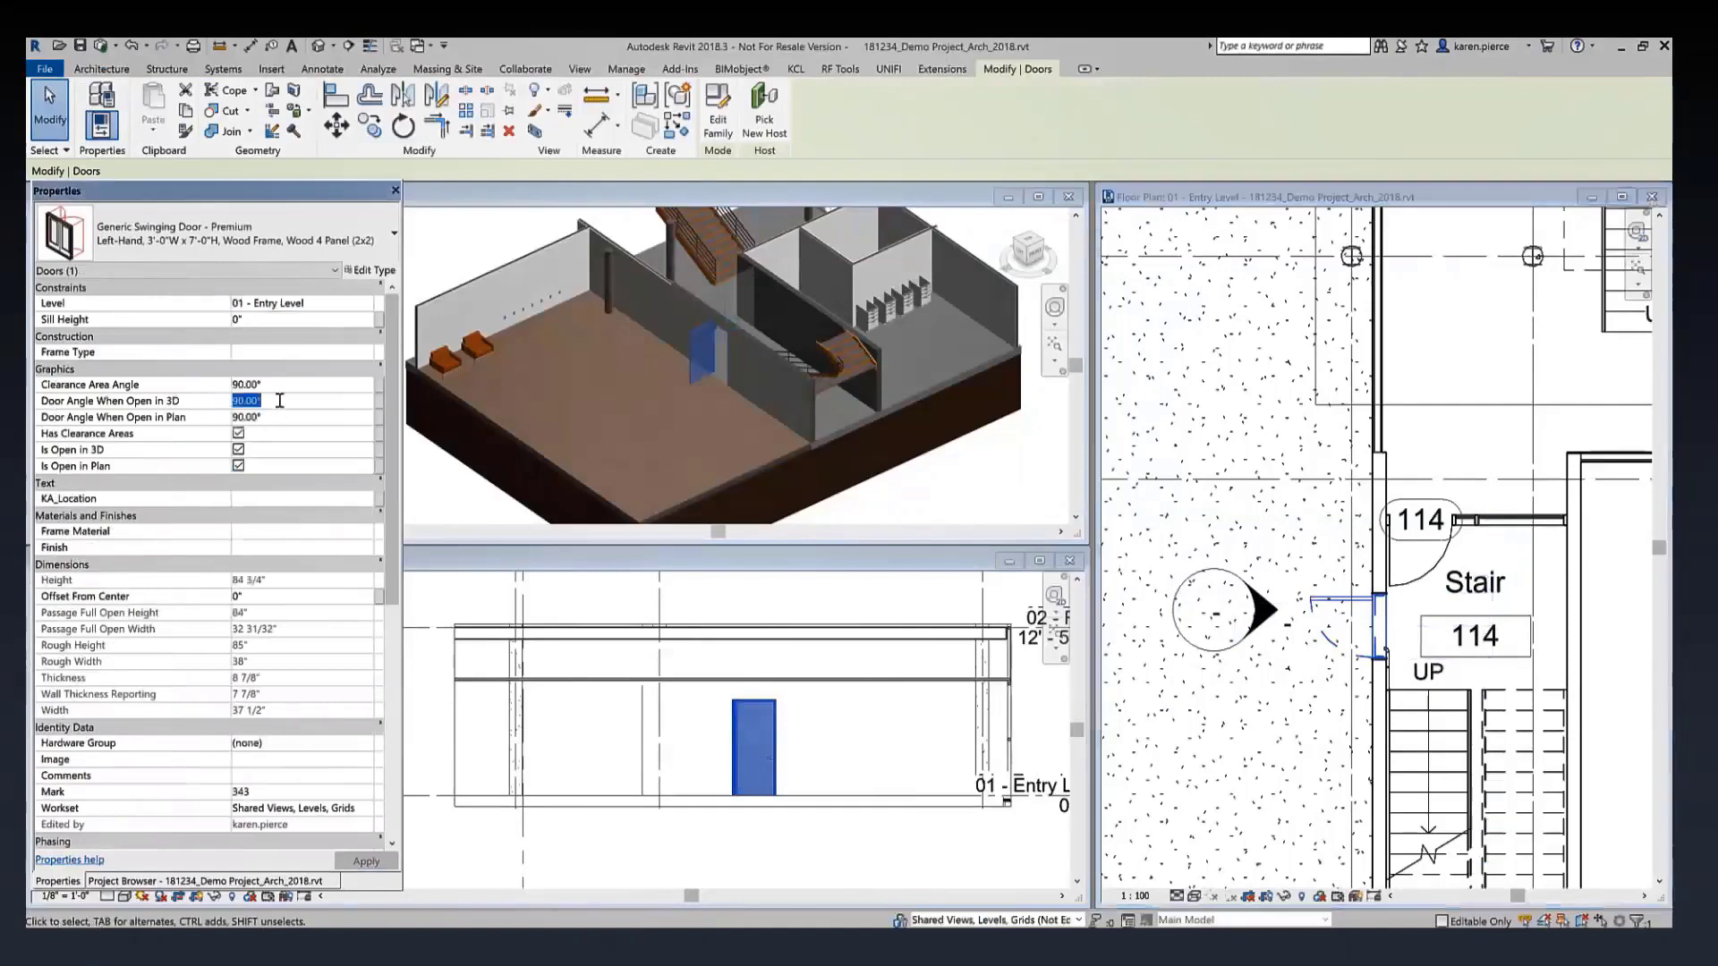
type("270")
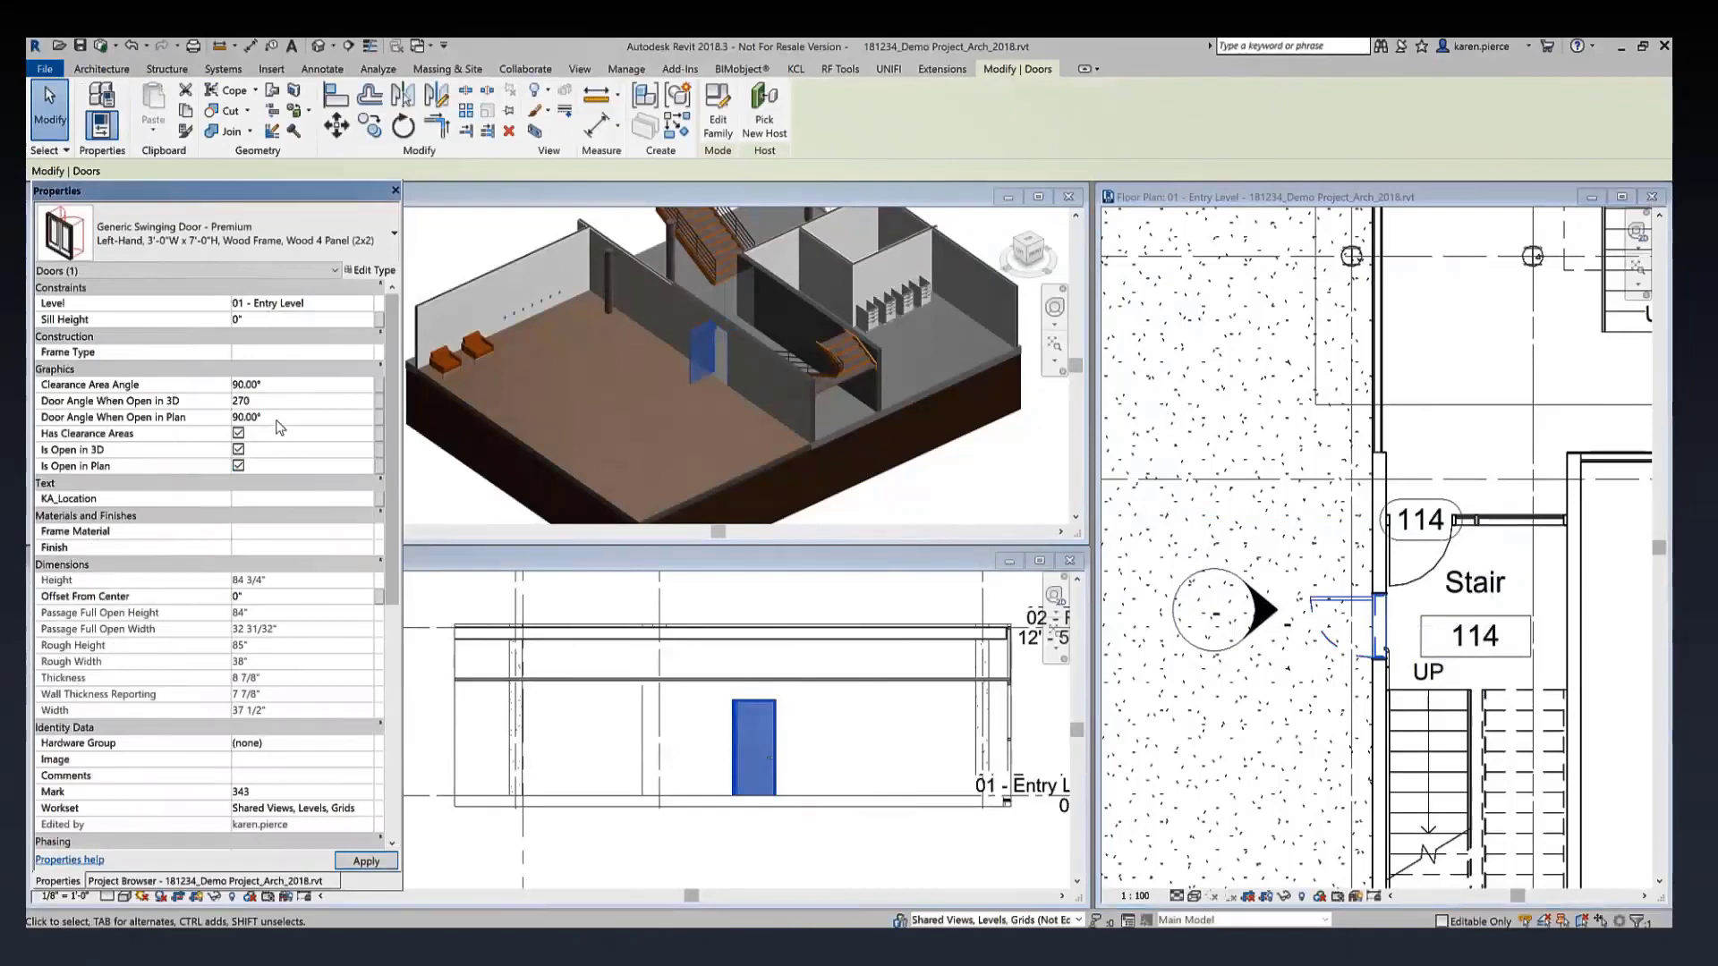
left_click(277, 420)
type("45")
key("Return")
key("Escape")
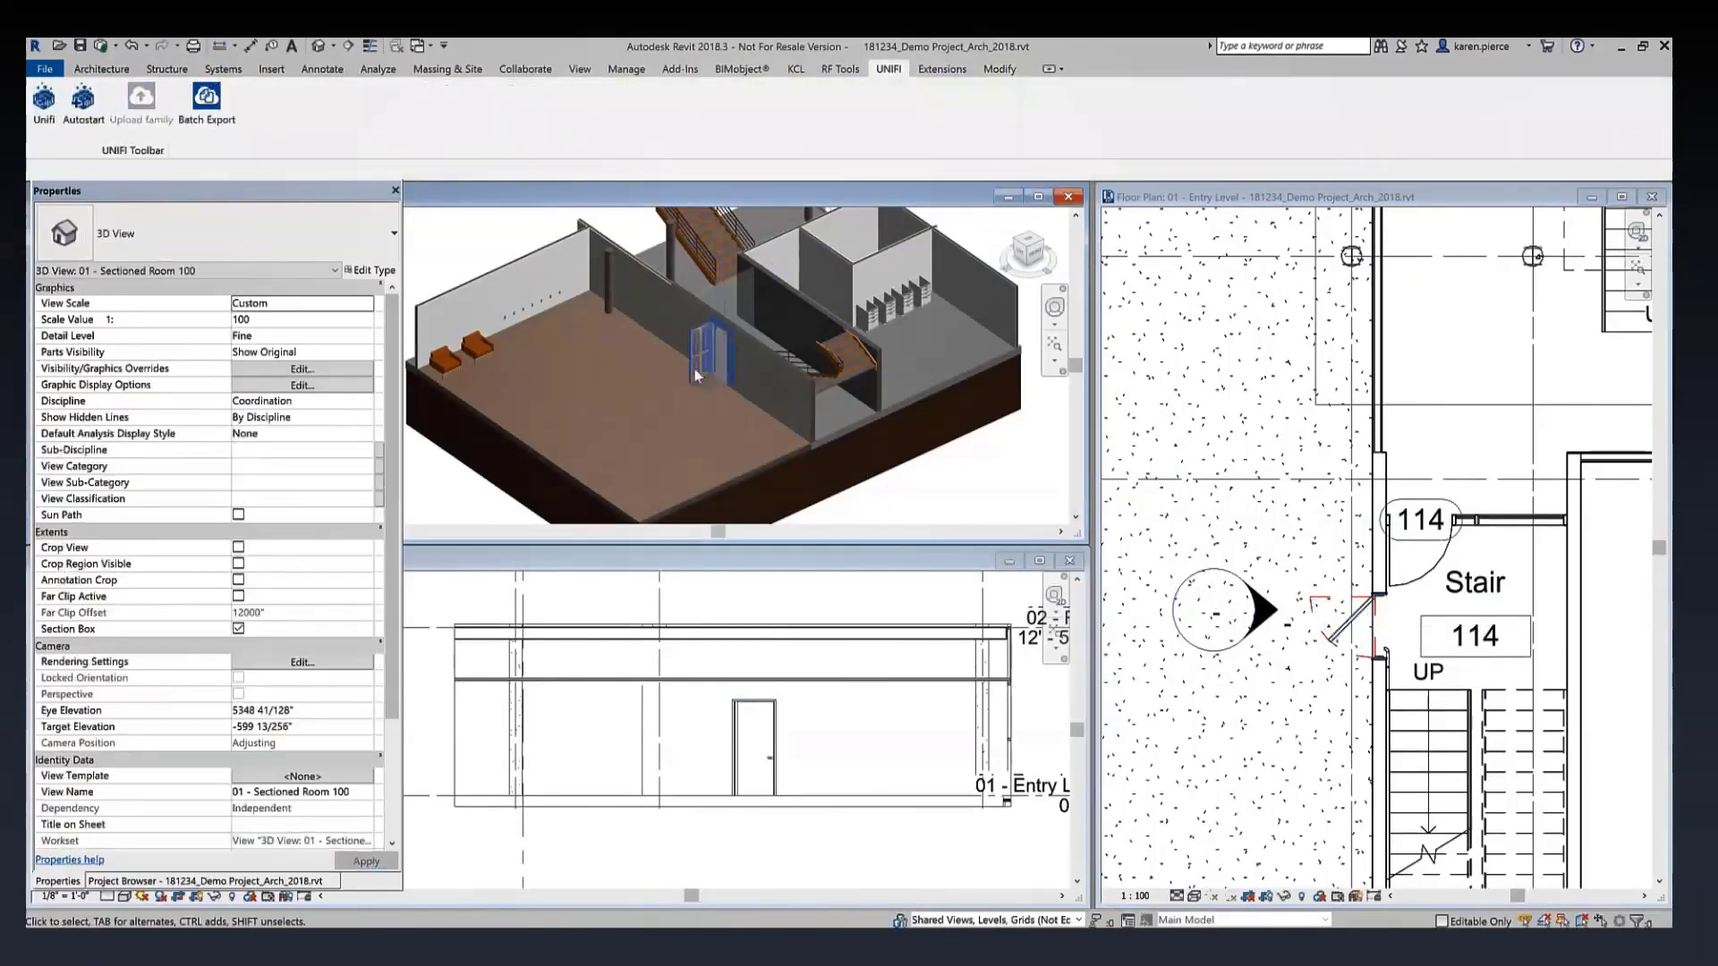
Reselect the door and change Door Angle When Open in 3D from 270 to 45°
scroll(703, 363, "up", 6)
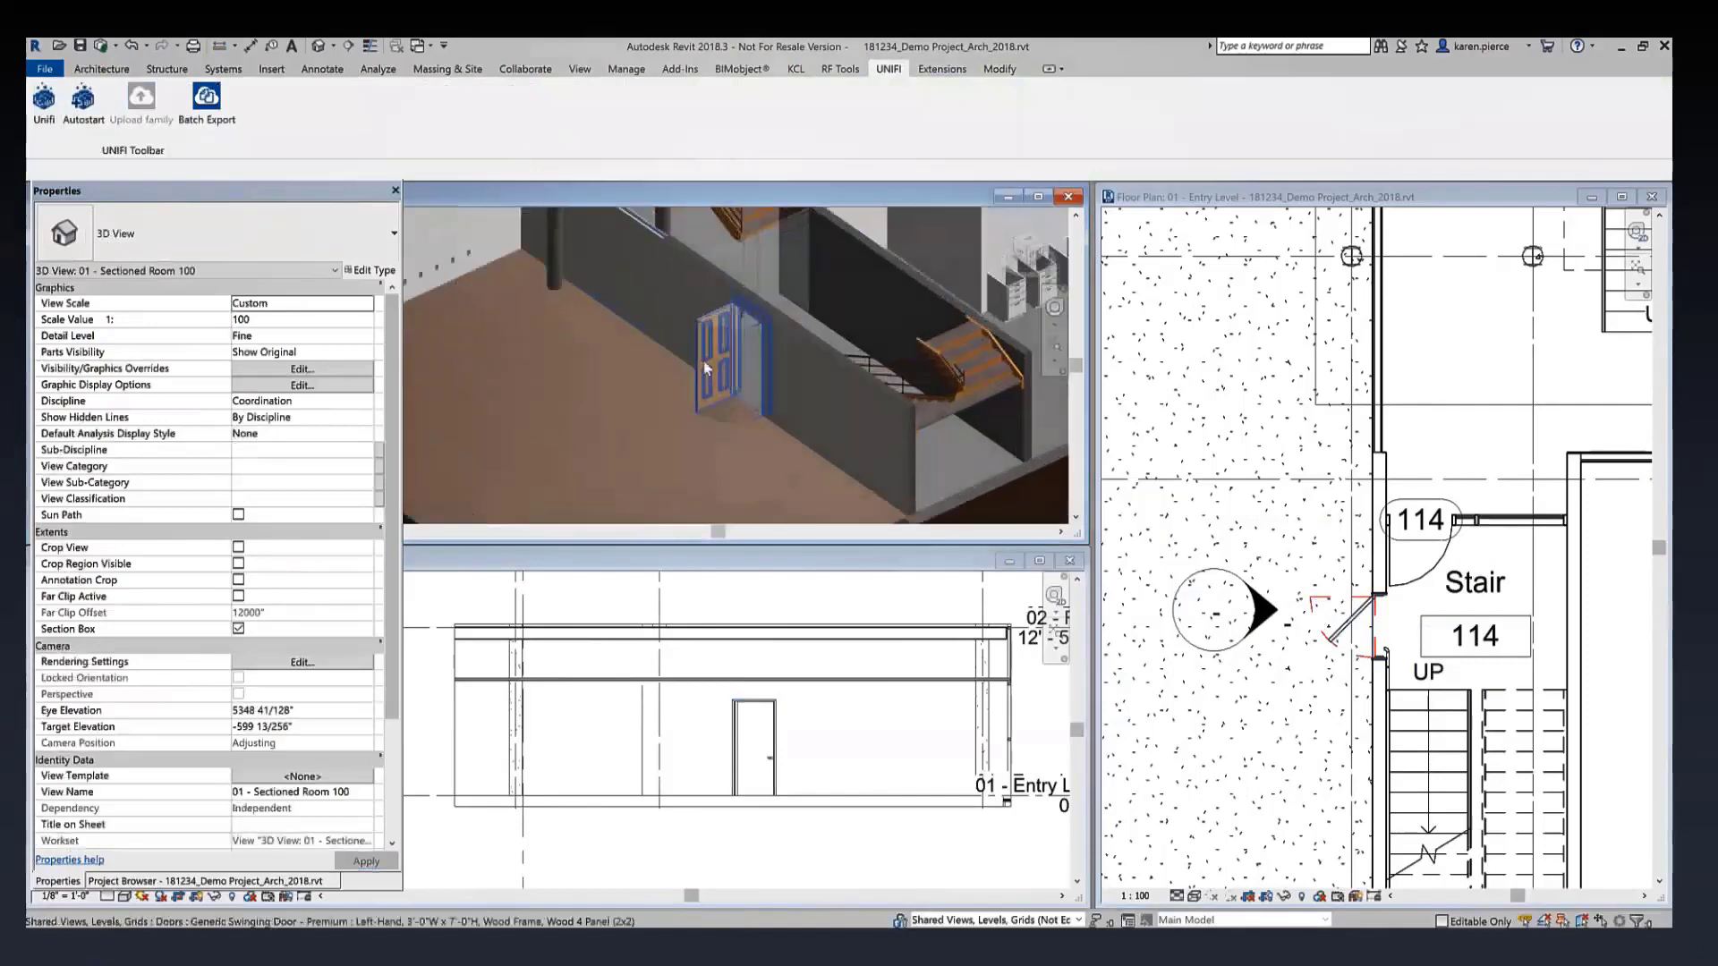
left_click(703, 364)
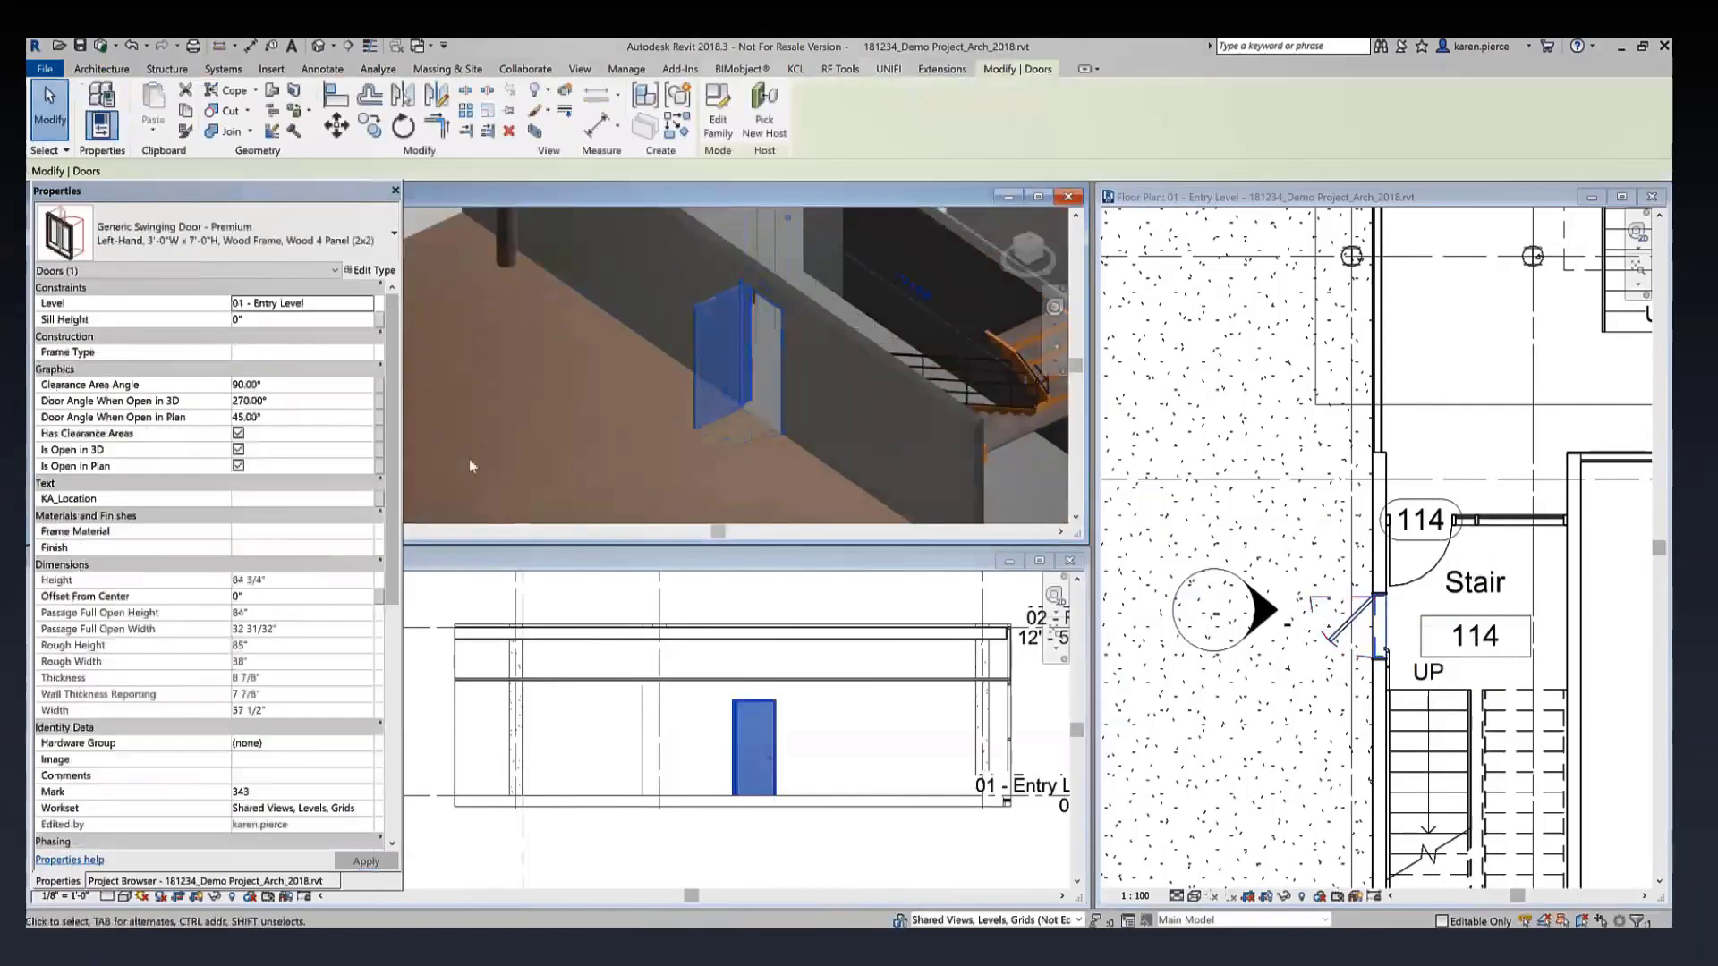
left_click(283, 401)
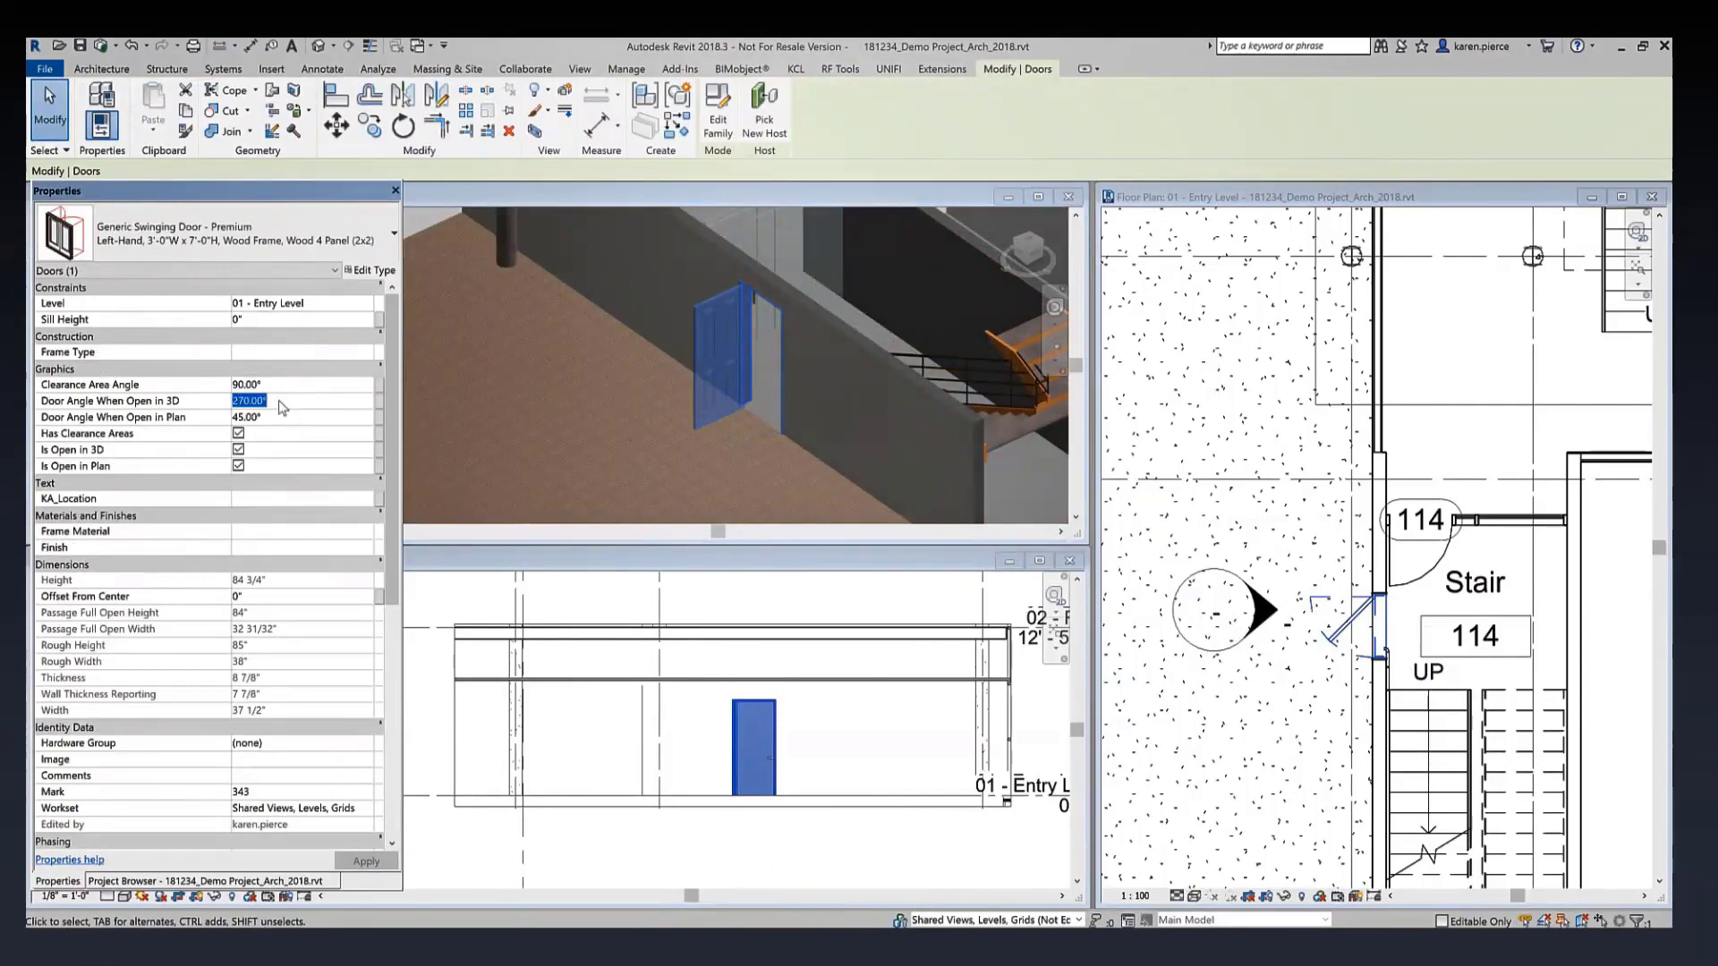
type("45")
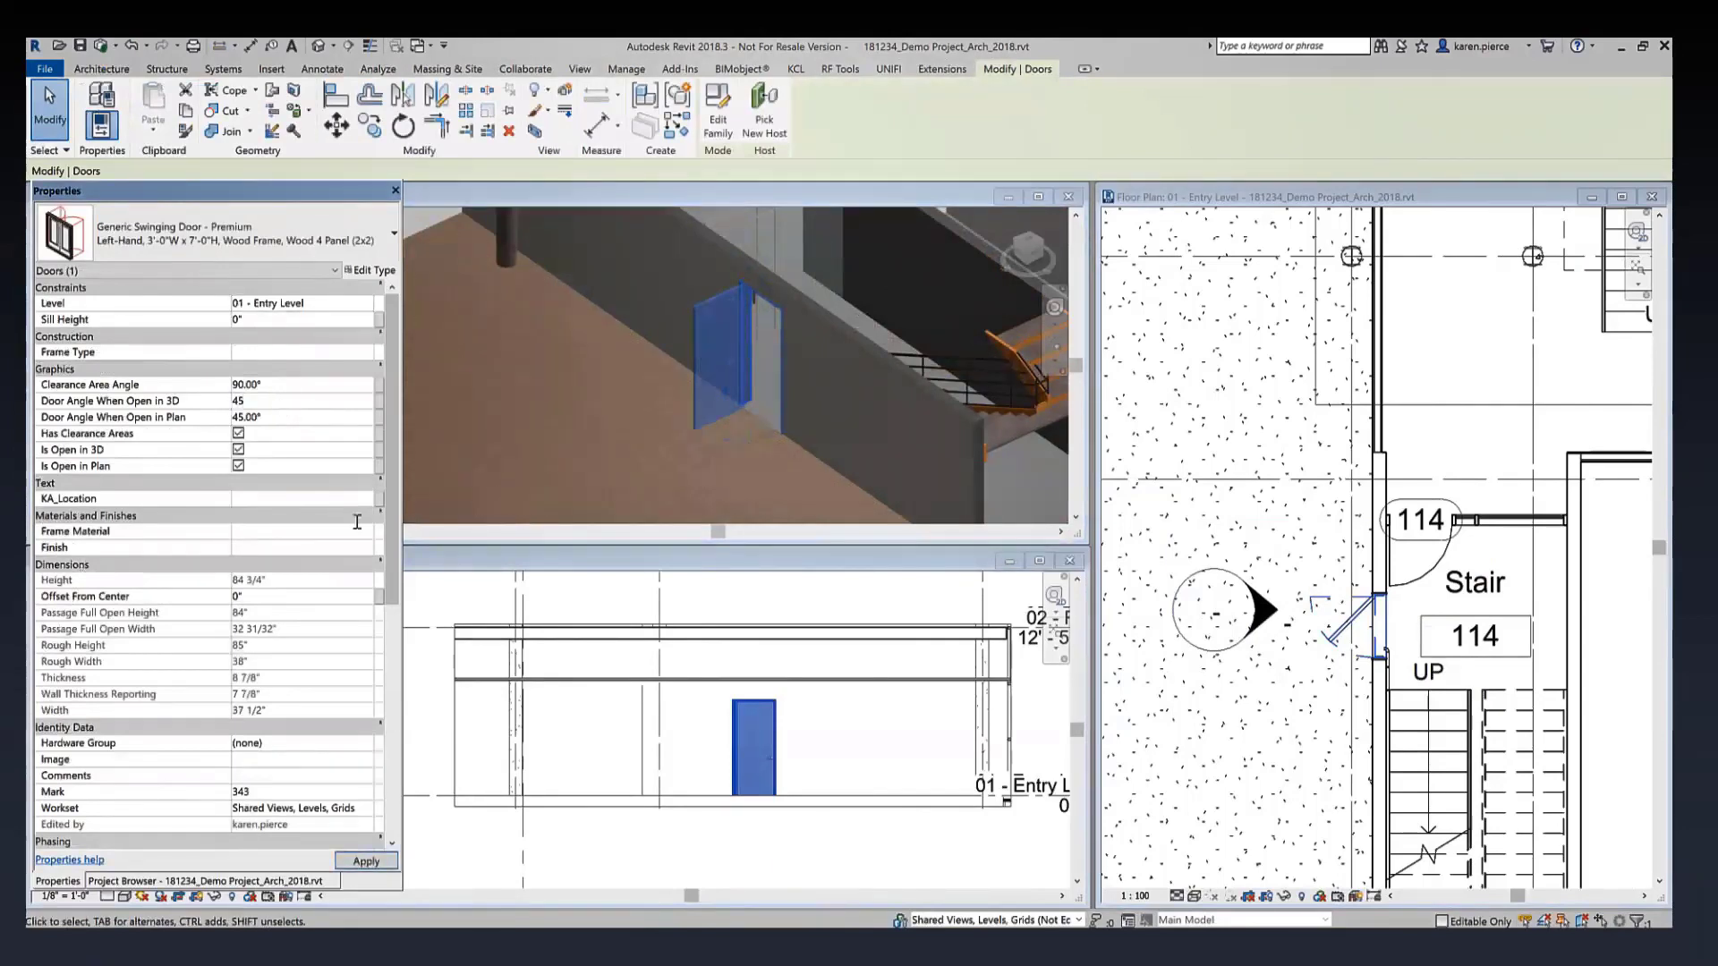
left_click(368, 861)
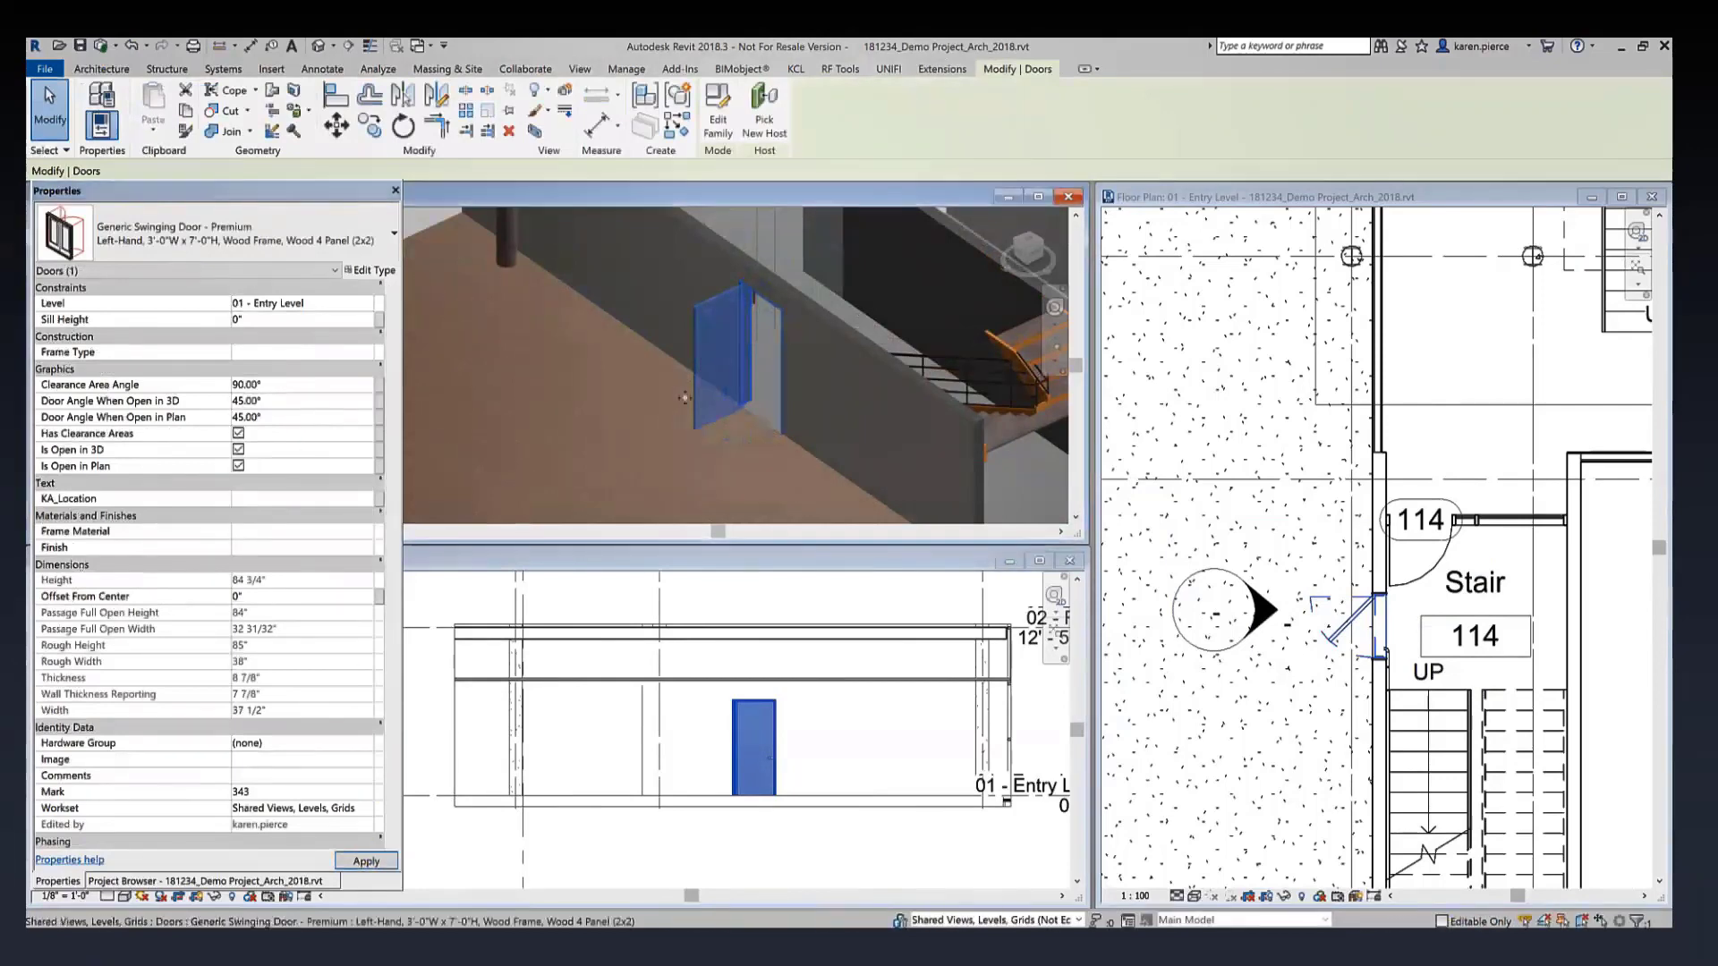
scroll(283, 413, "down", 8)
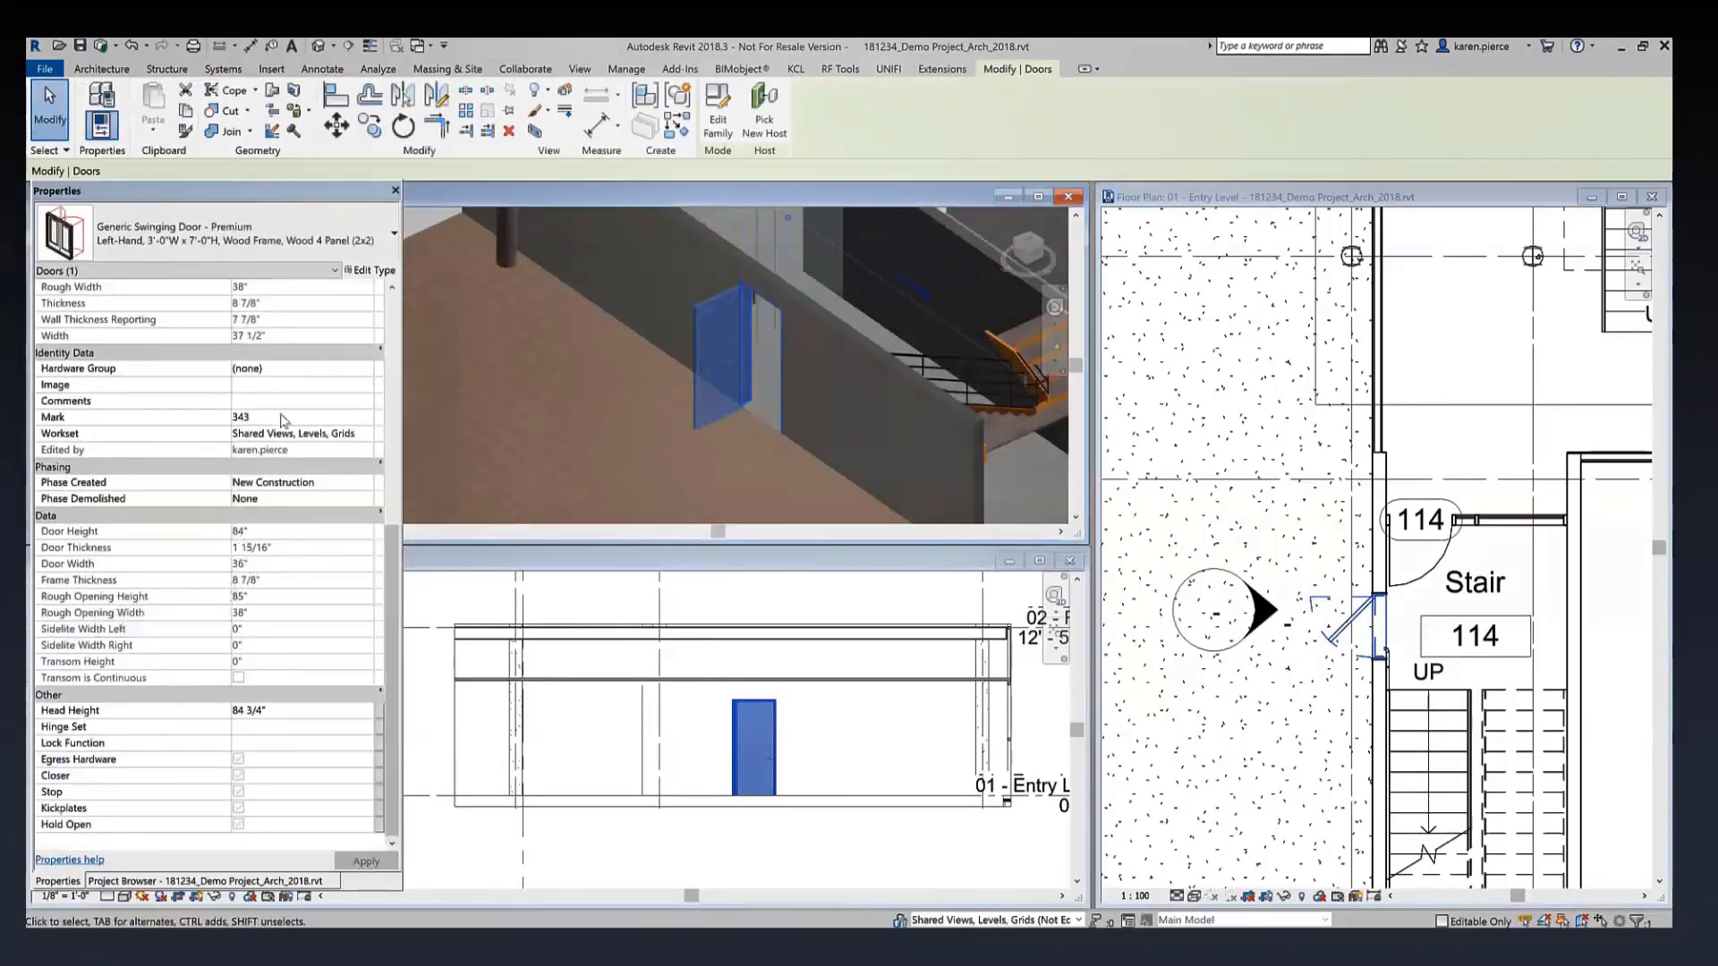
Set z Door Panel Height, Width Left and Width Right to 0 in Type Properties and apply
left_click(370, 270)
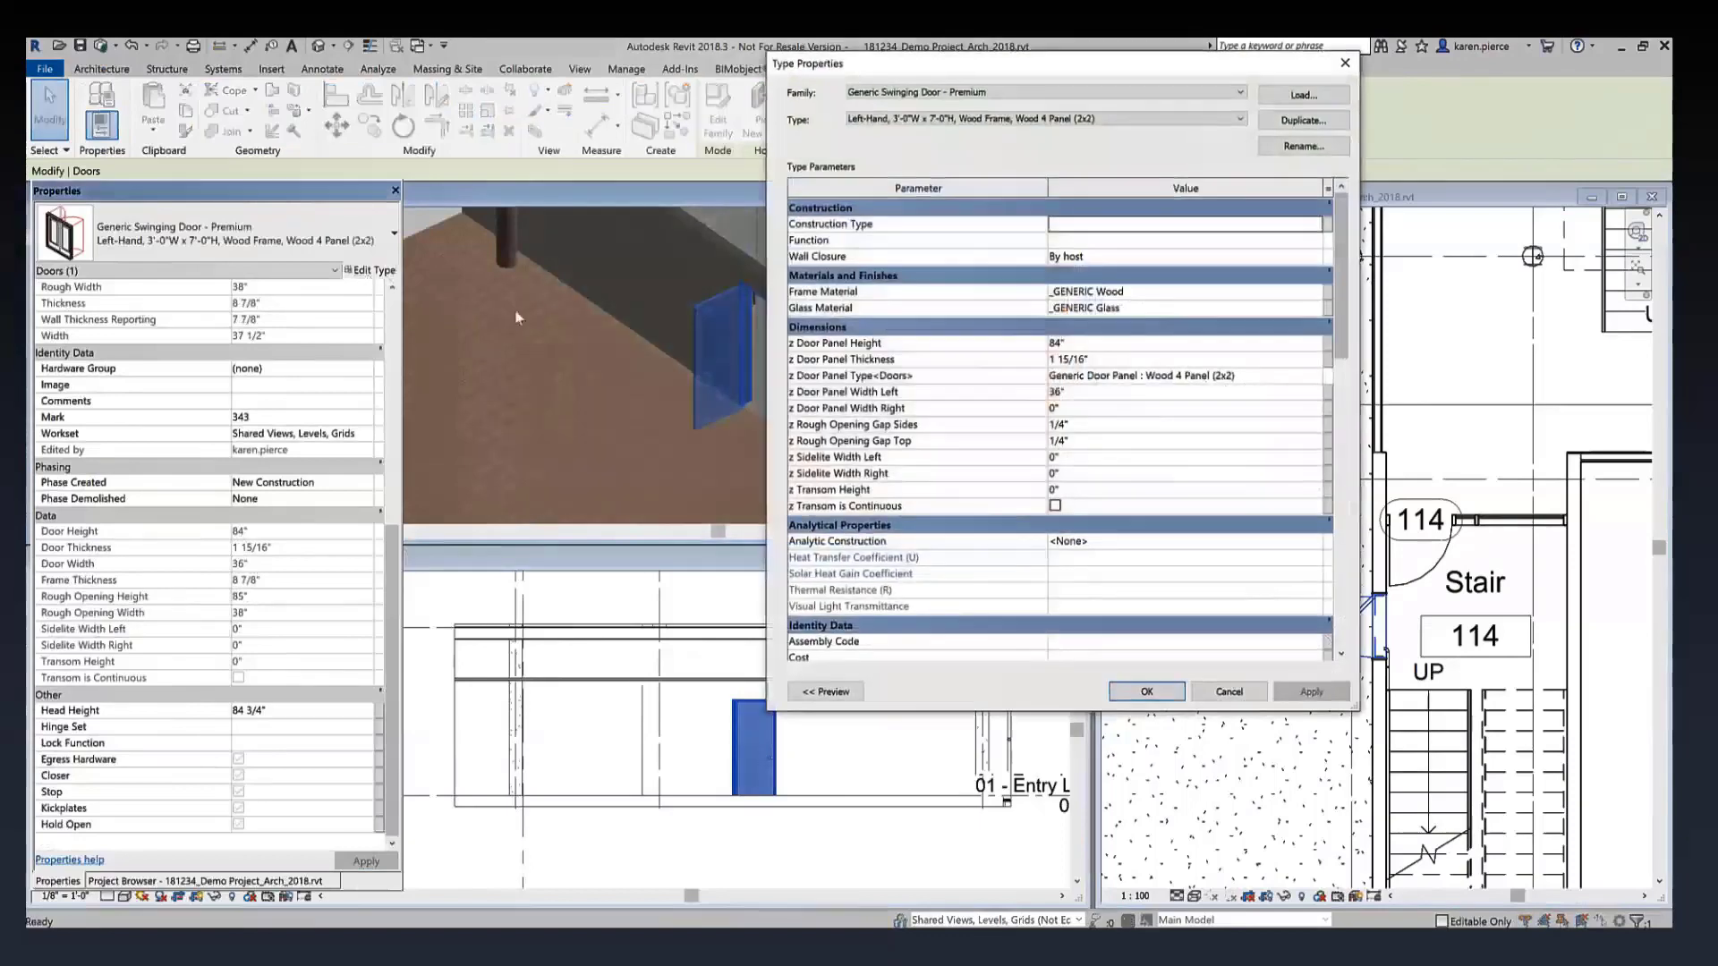
left_click(1064, 346)
type("0")
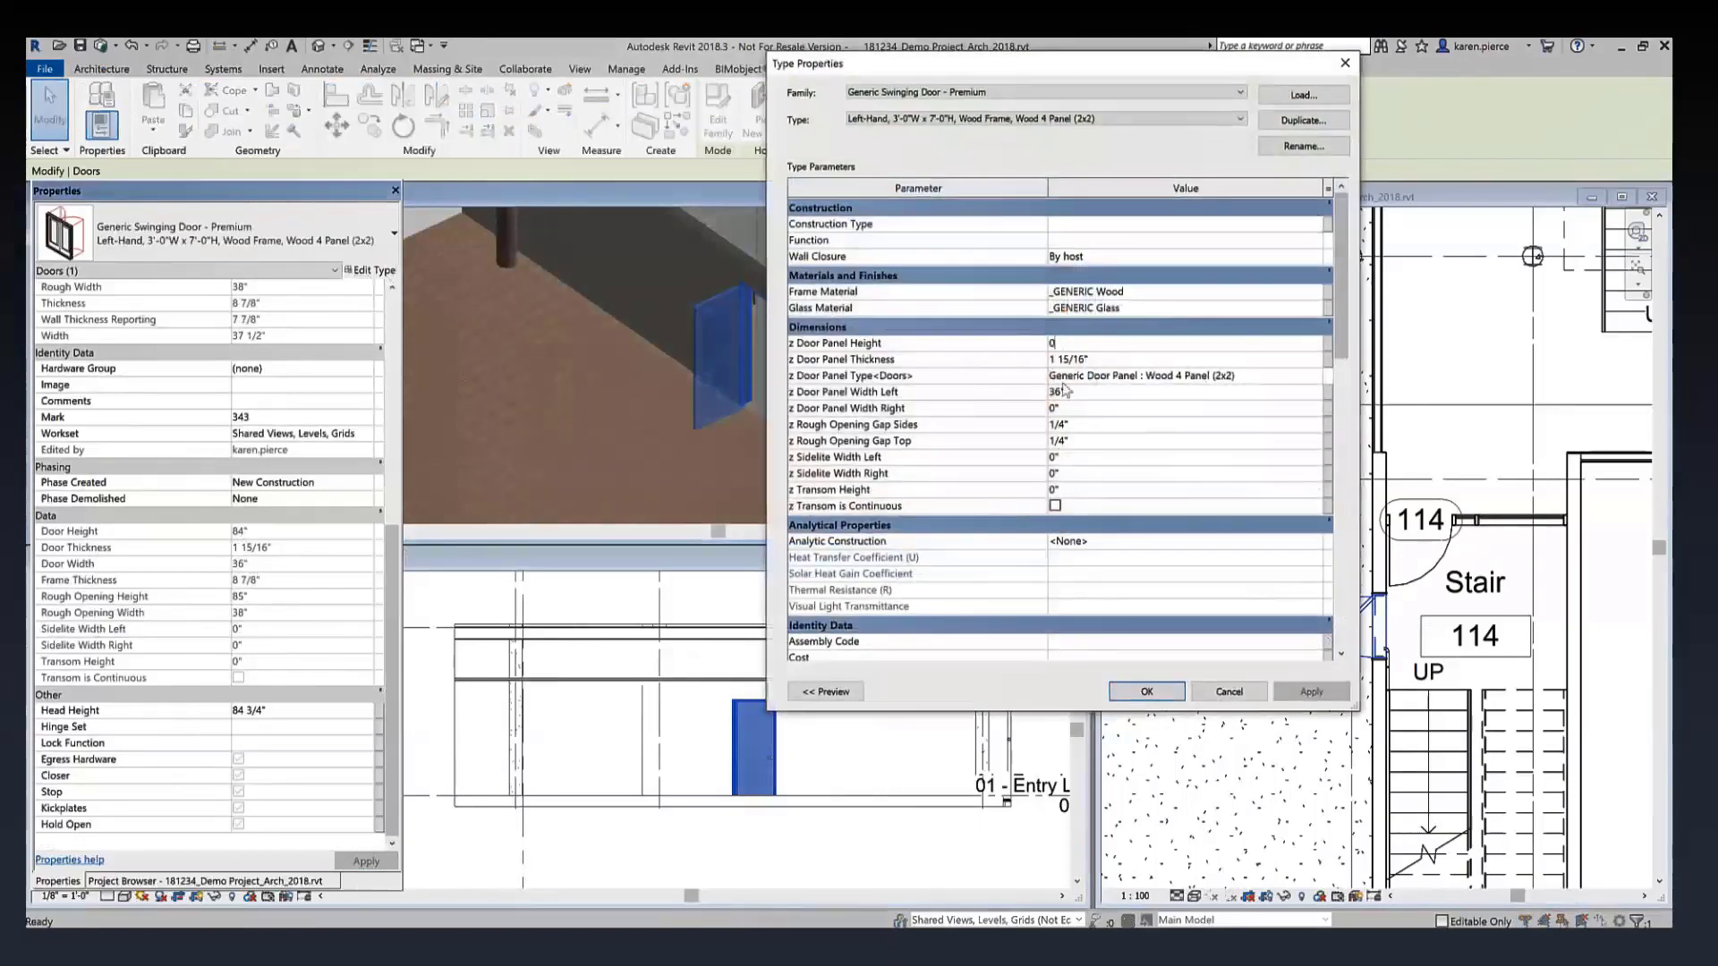
left_click(1089, 391)
type("0")
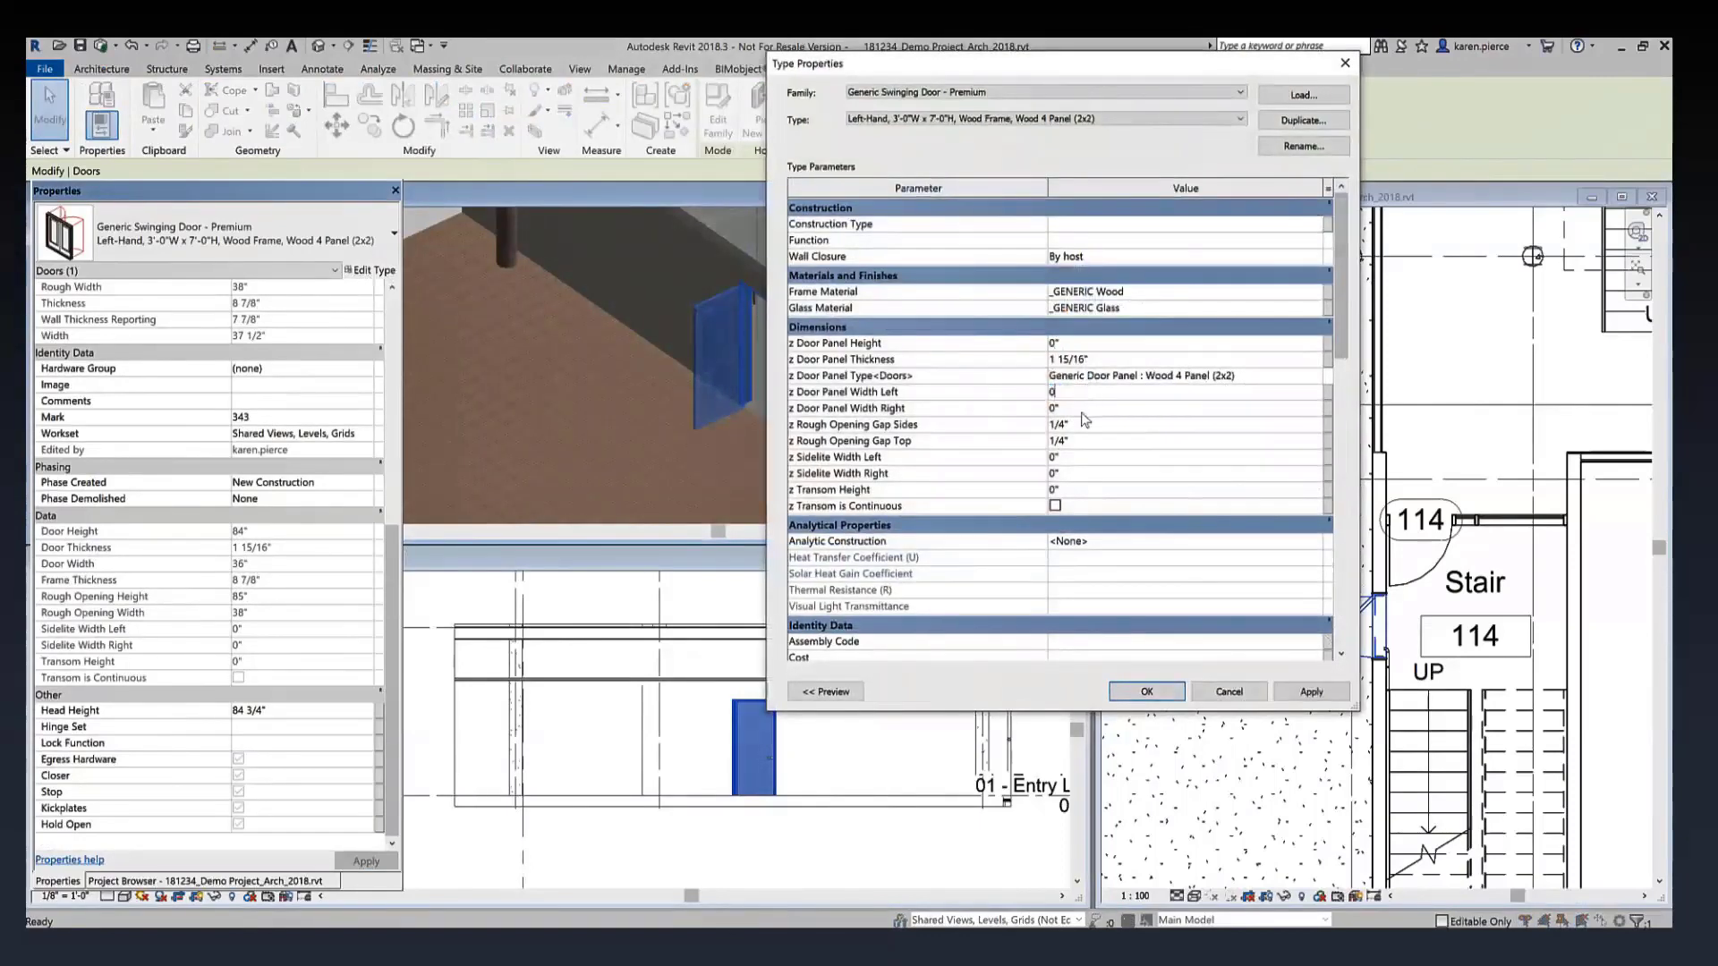
left_click(1082, 410)
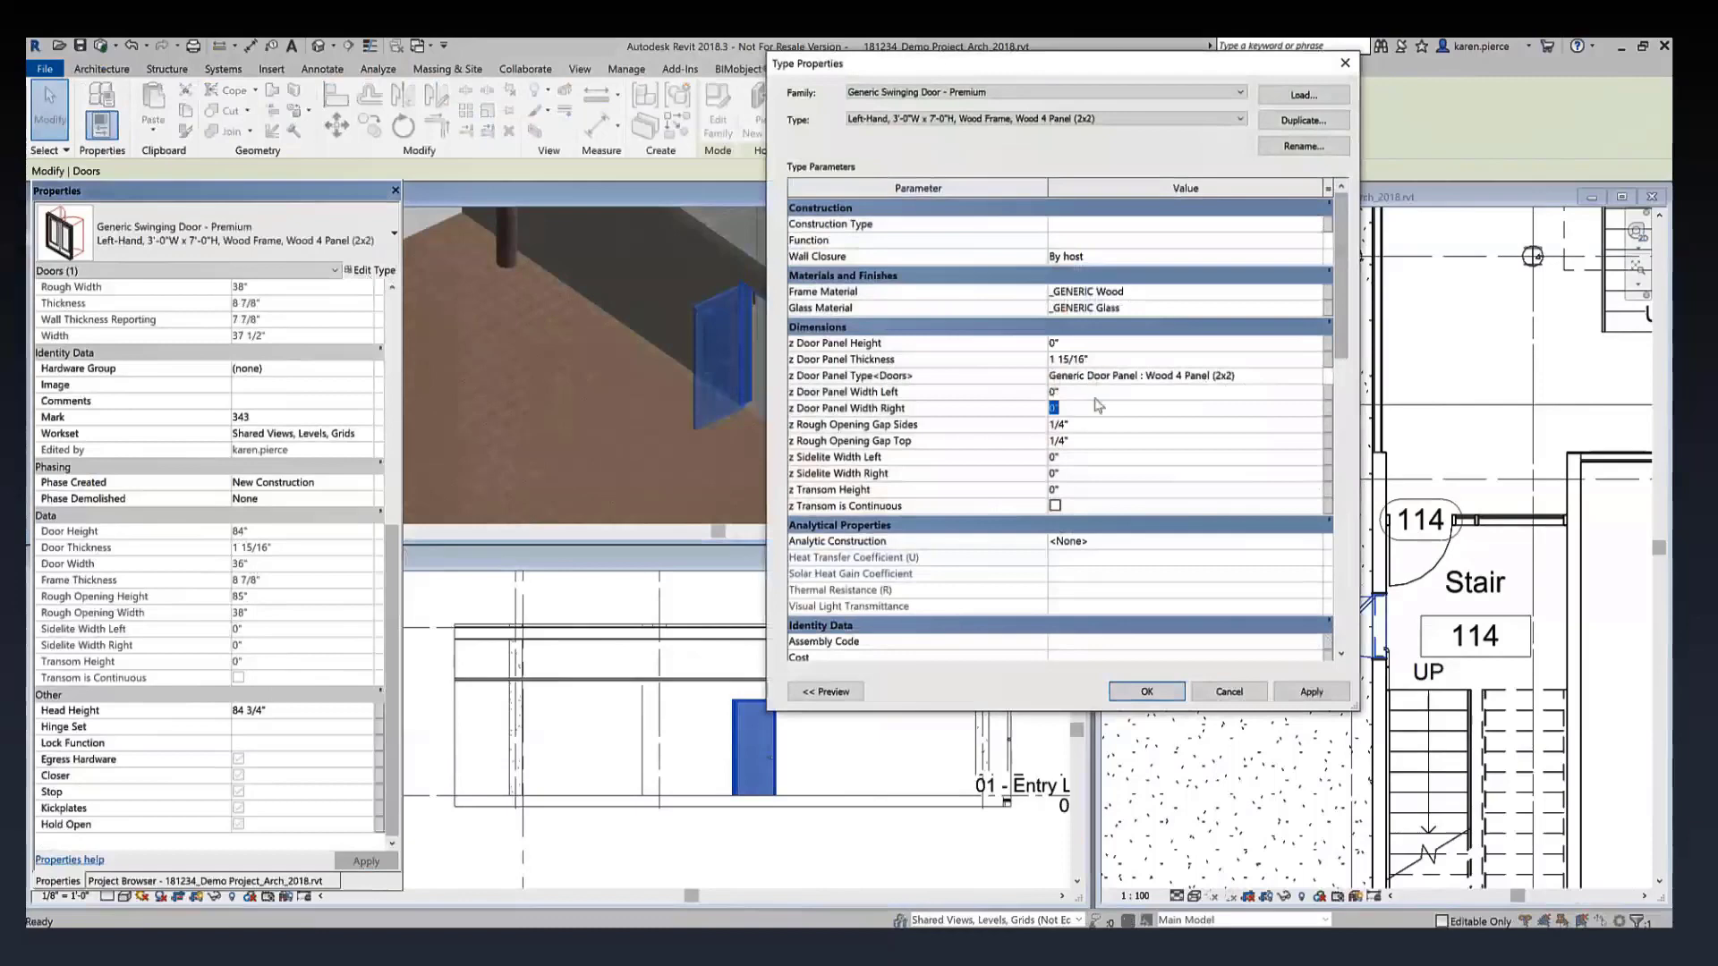
left_click(1333, 696)
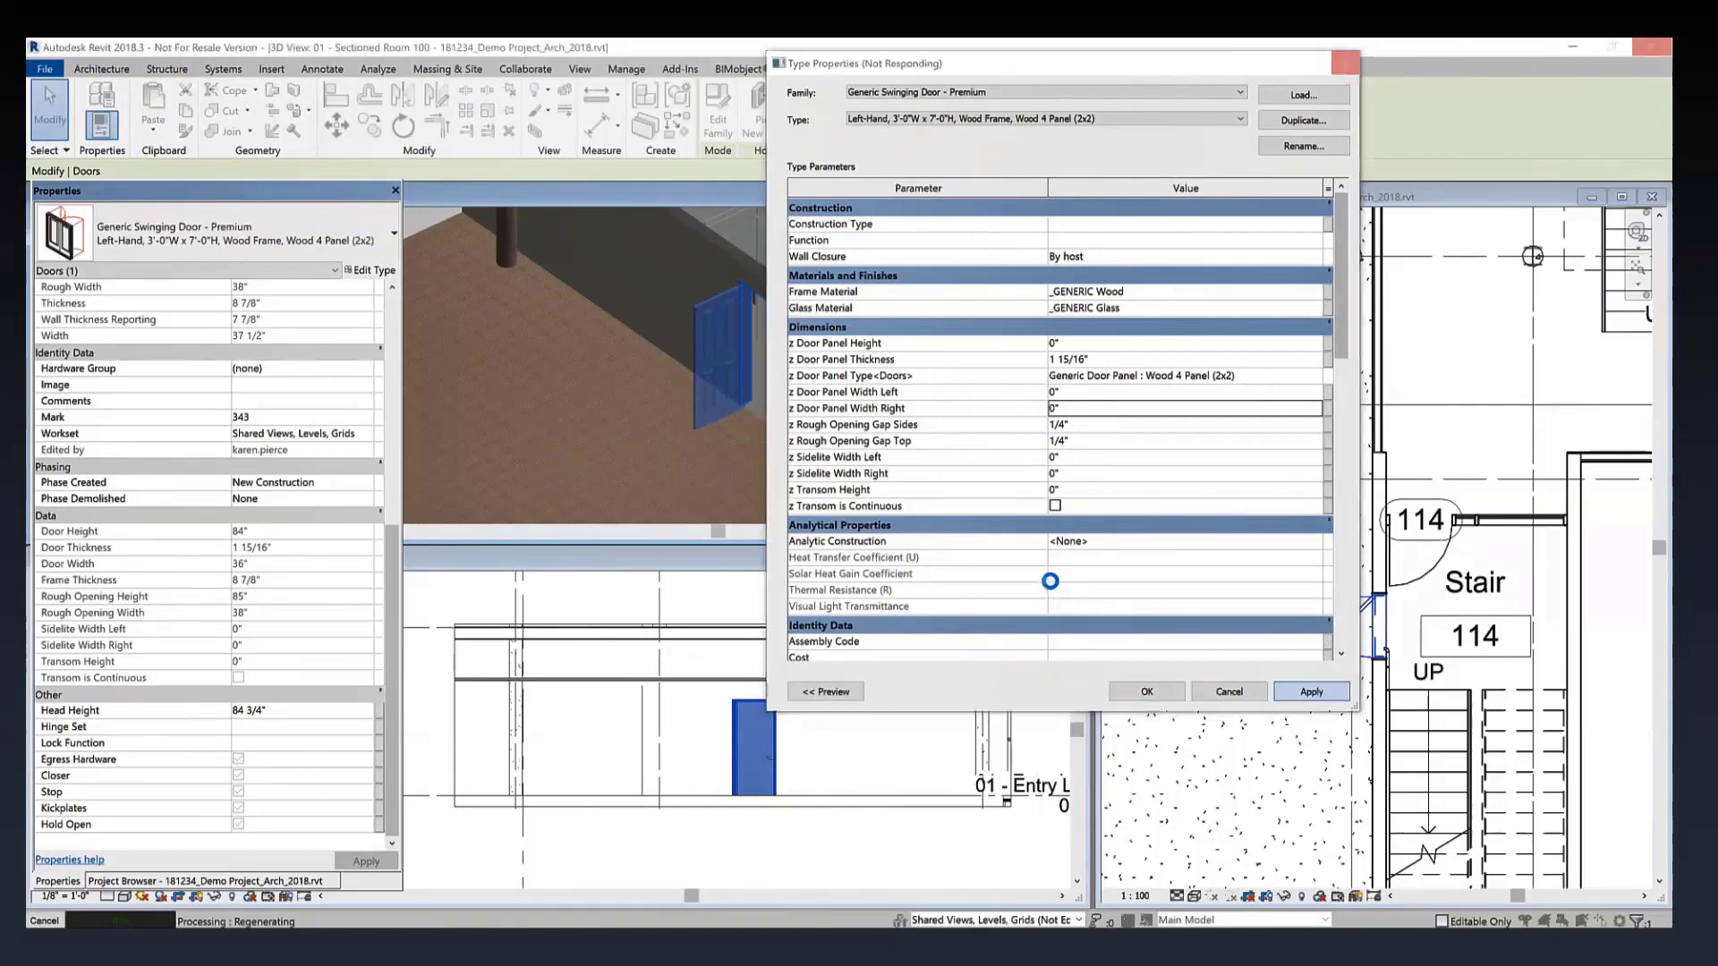
left_click(1178, 689)
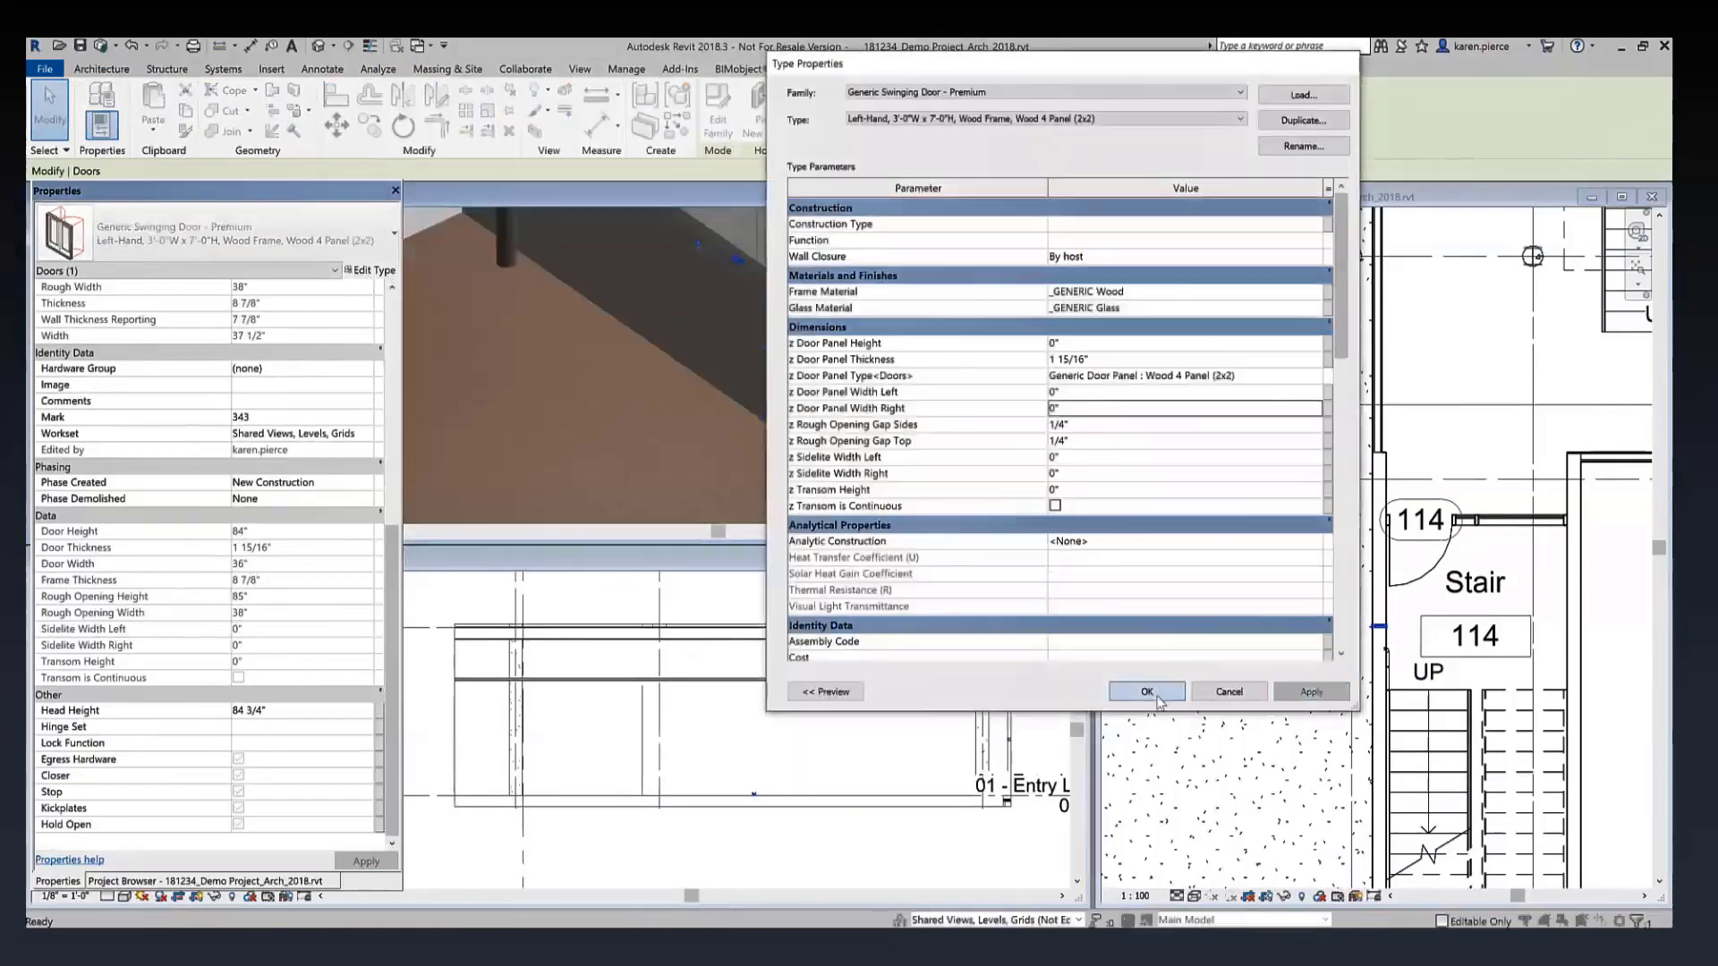
Relaunch UNIFI from its ribbon tab and show all 16 door results across design programs
scroll(752, 799, "up", 3)
scroll(751, 799, "up", 5)
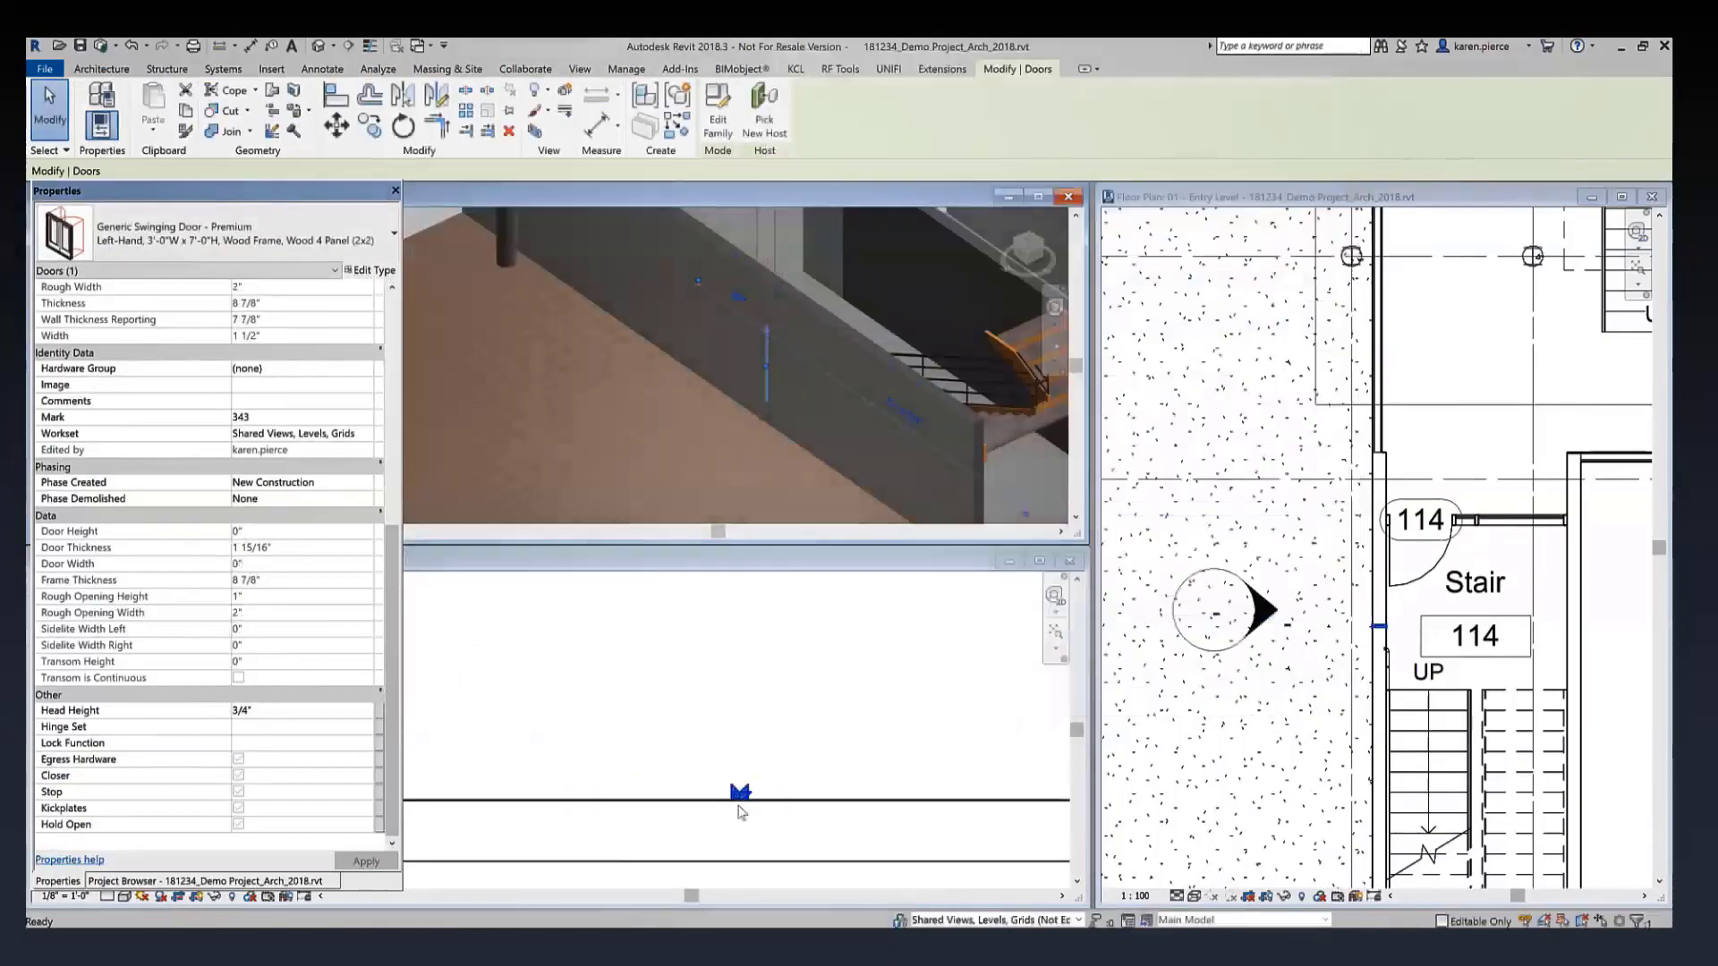
left_click(793, 713)
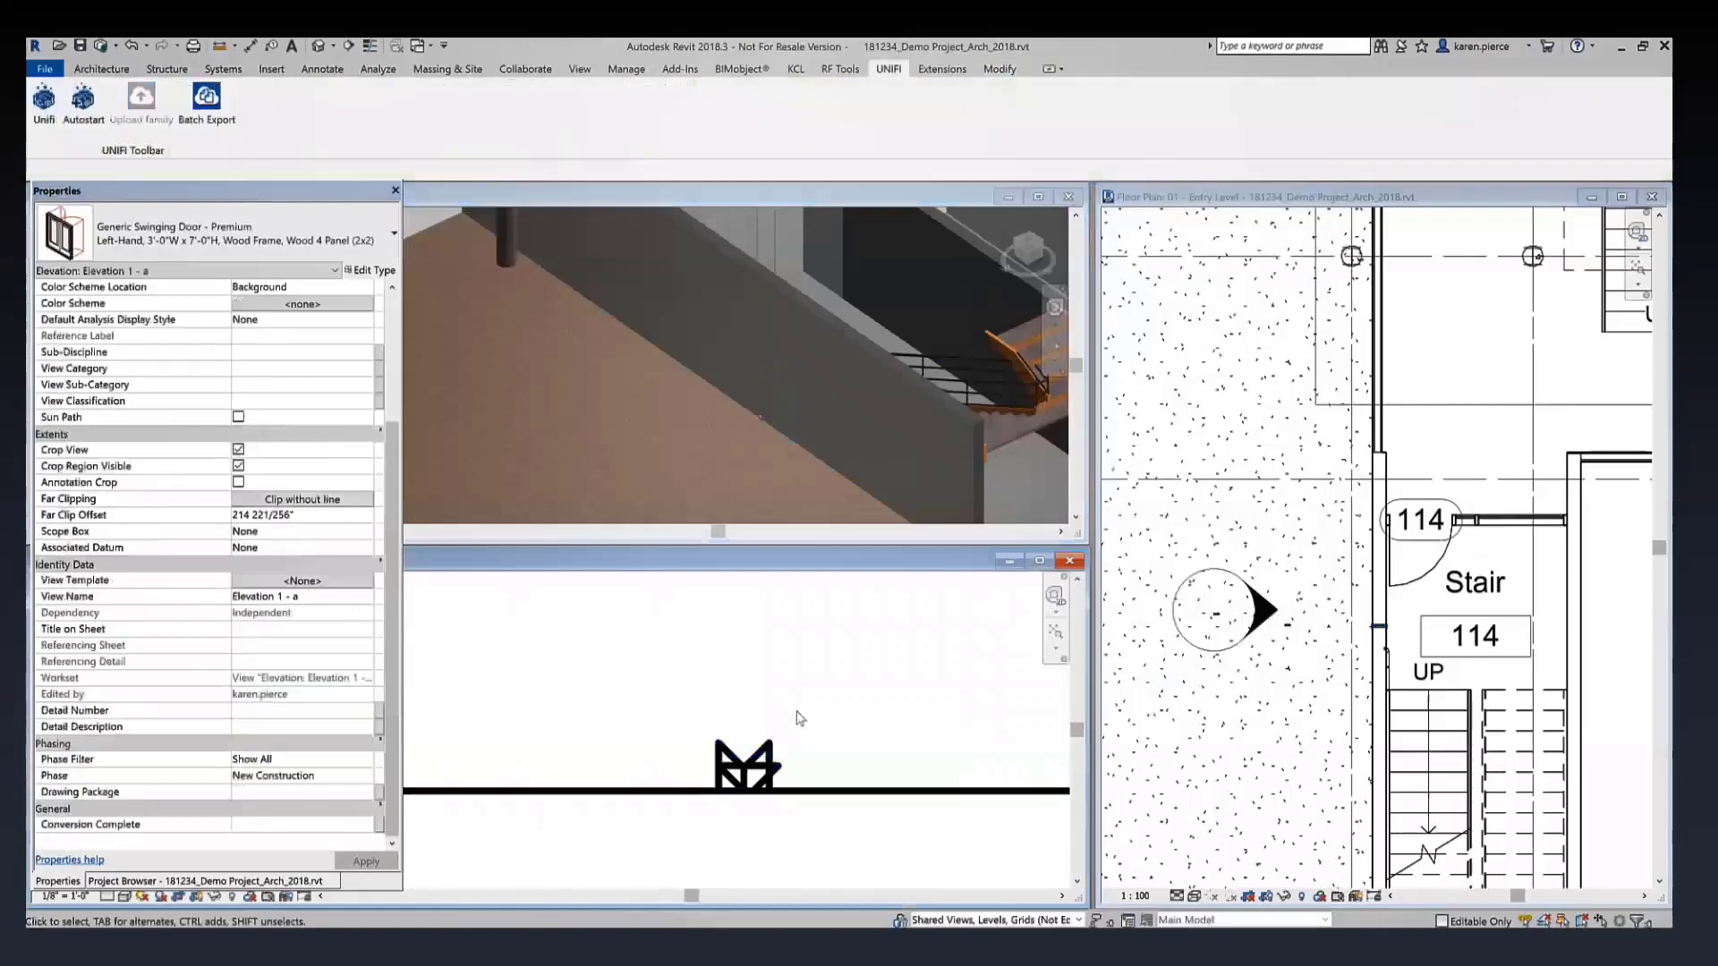
left_click(43, 96)
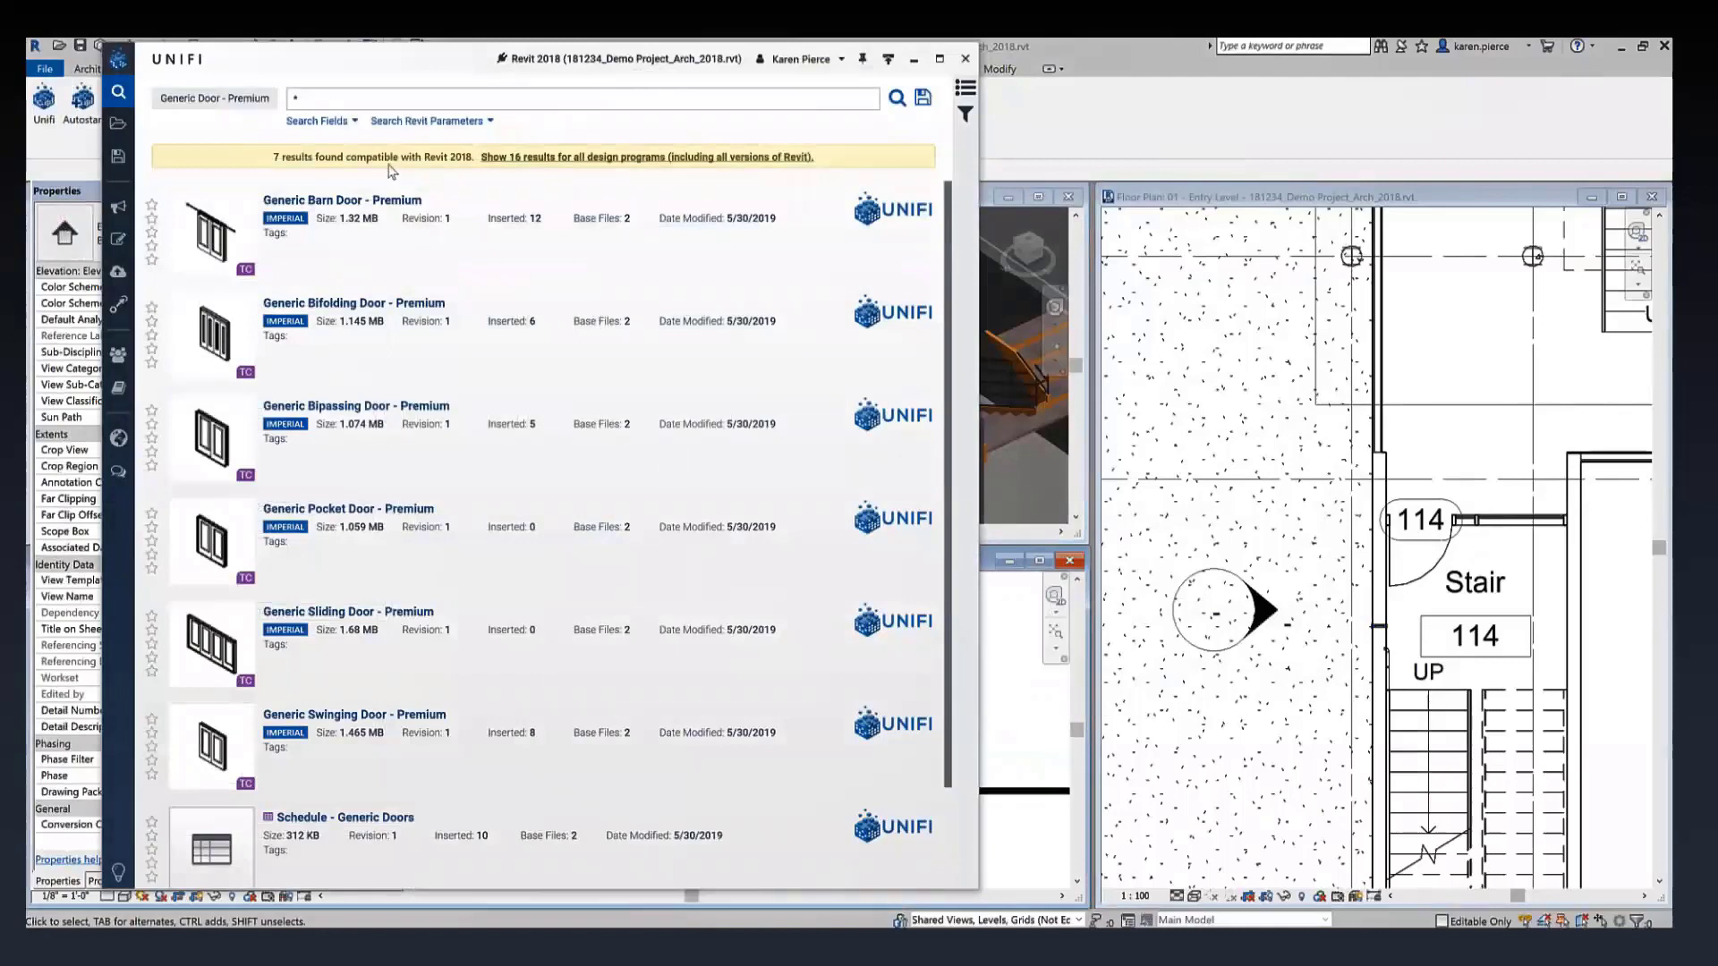
left_click(510, 159)
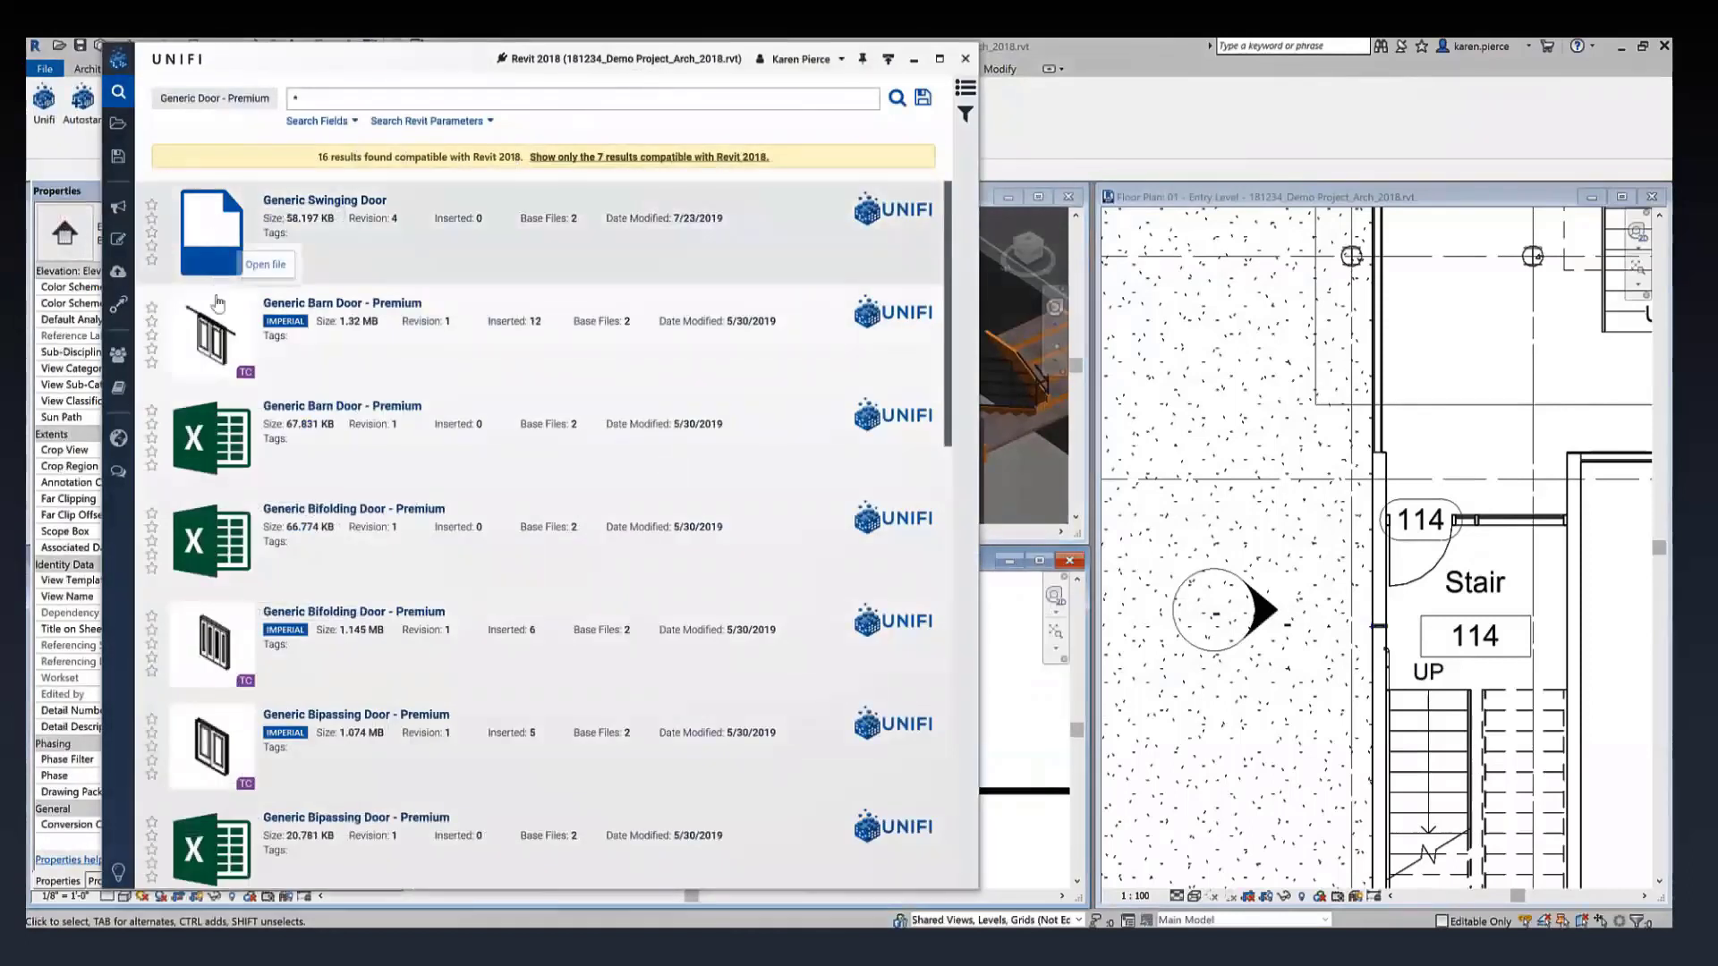
Open the Generic Barn Door - Premium type catalog in Excel and browse its rows and columns
double_click(213, 453)
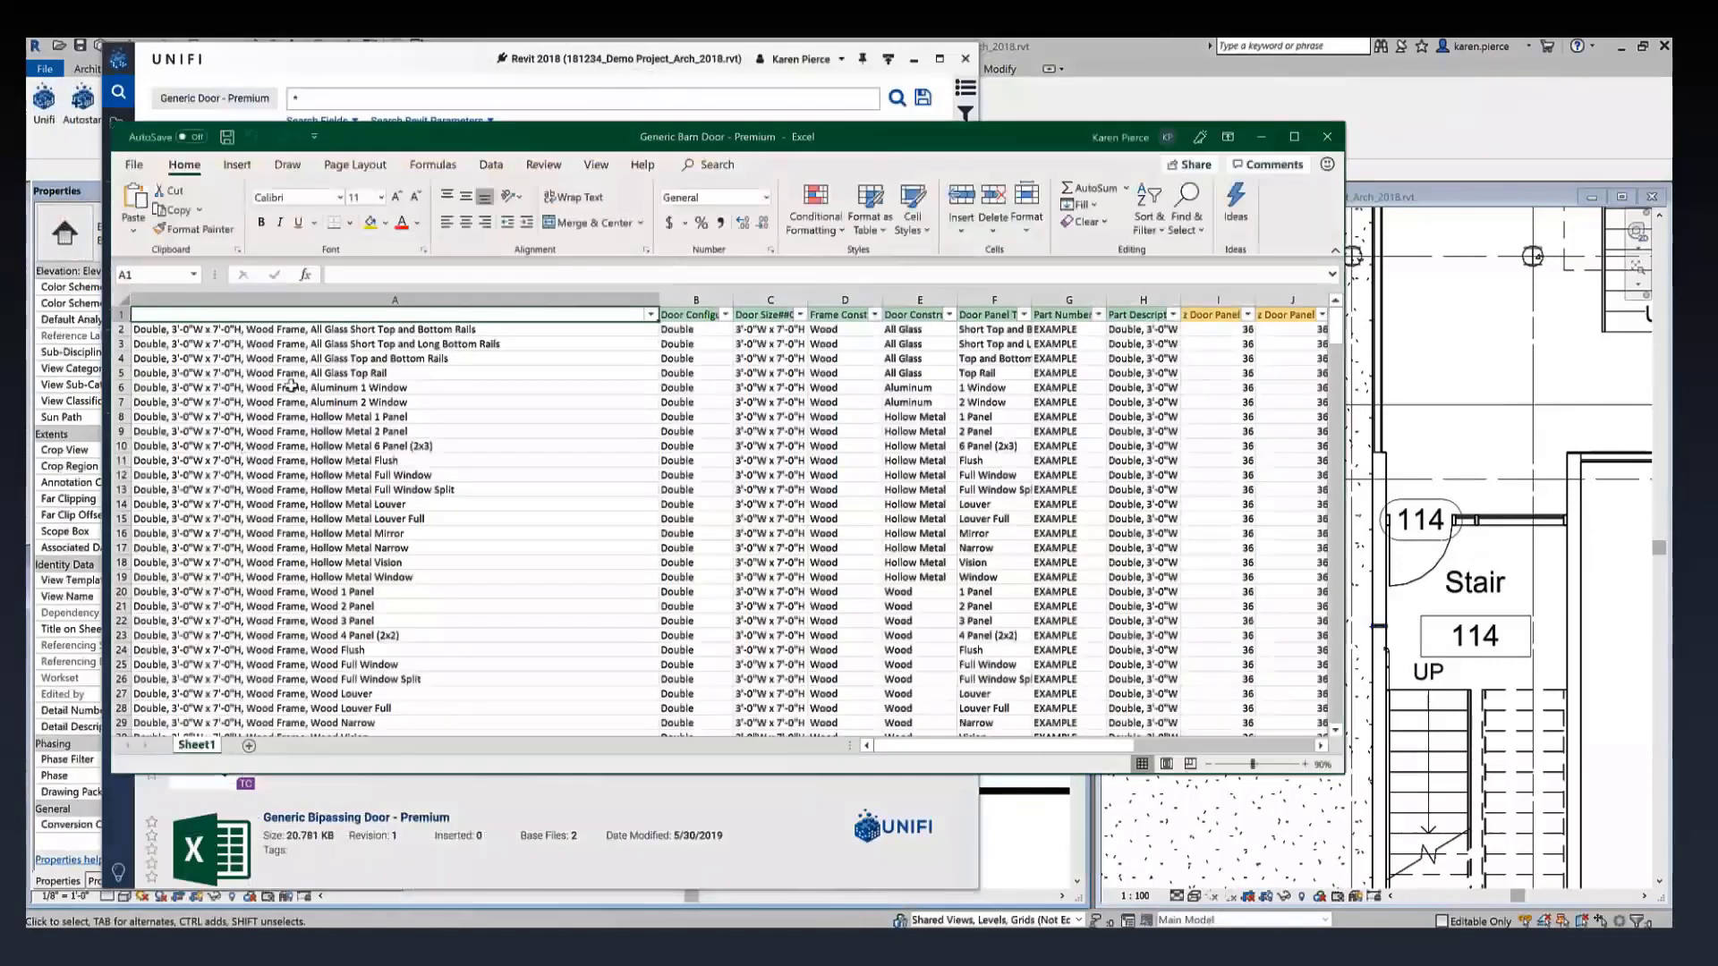
scroll(293, 380, "down", 8)
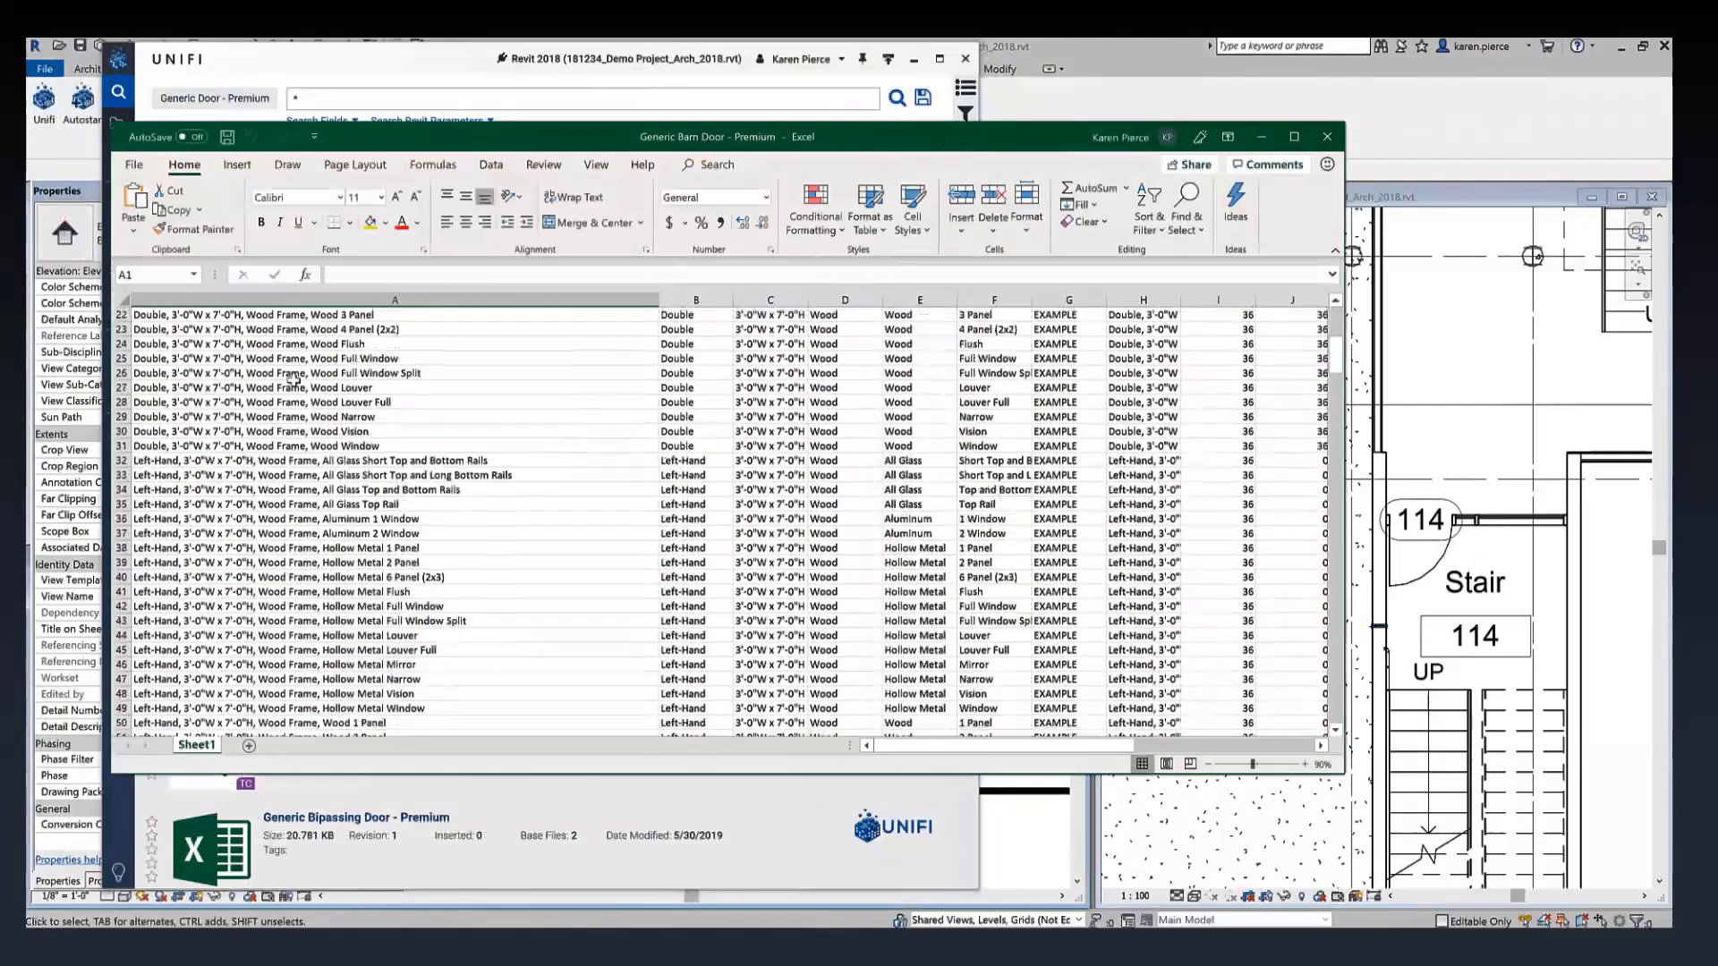
scroll(292, 379, "down", 3)
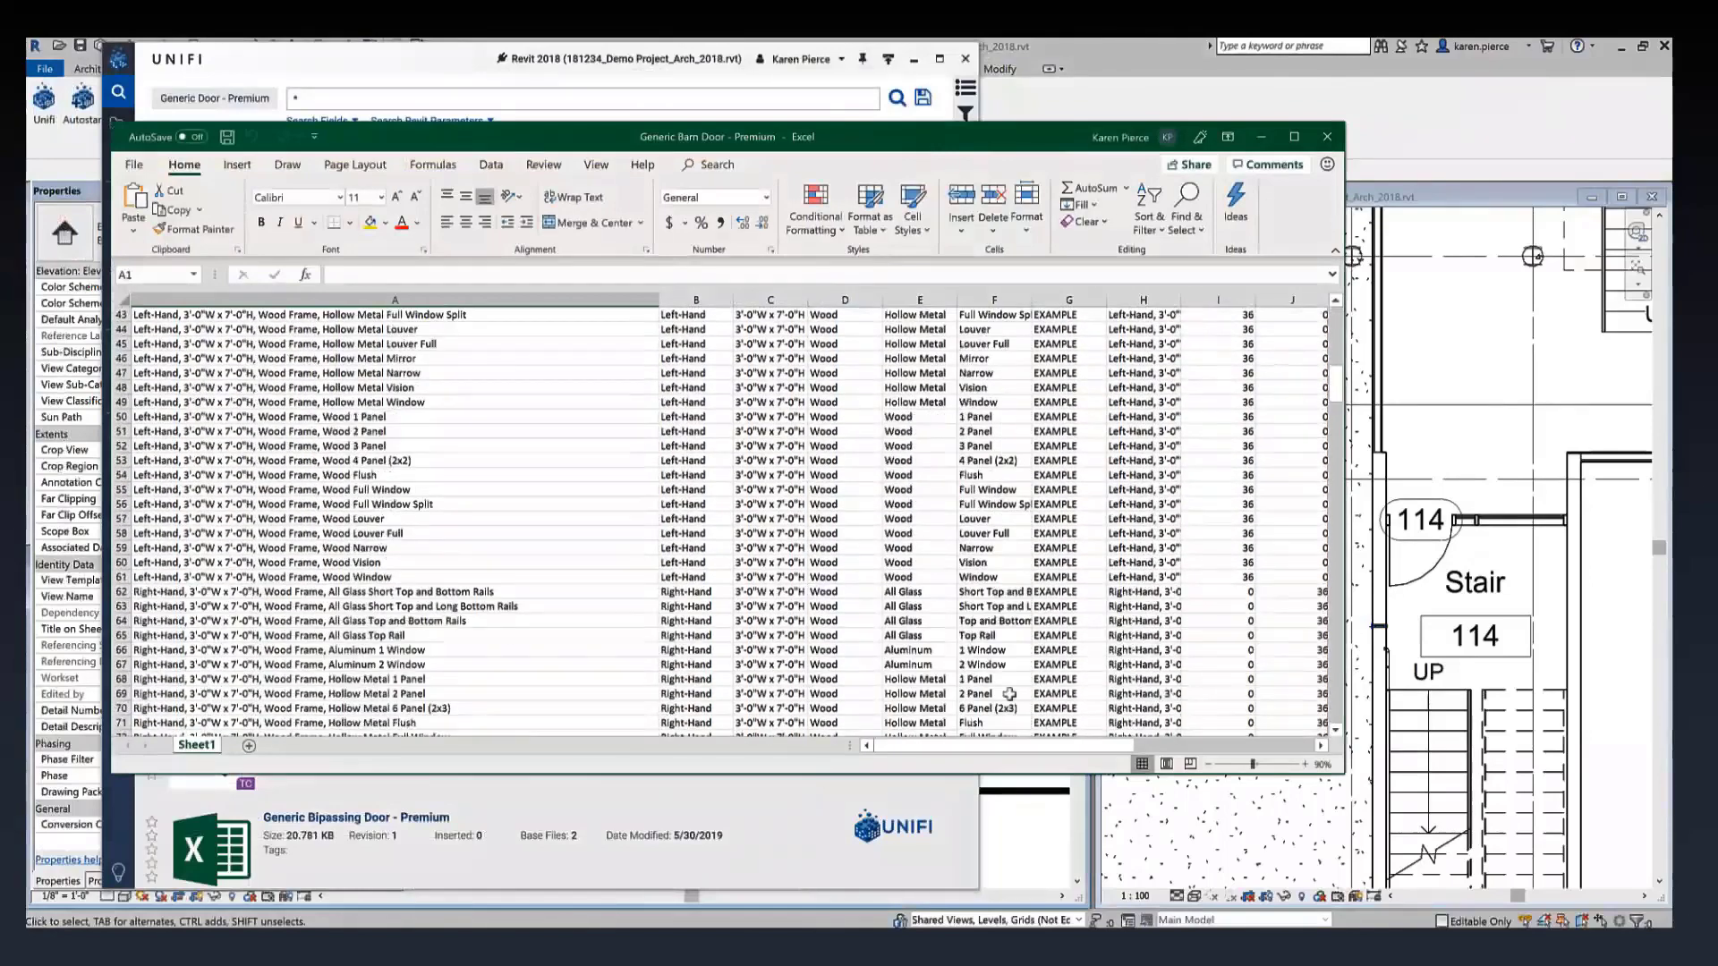
scroll(1038, 727, "up", 11)
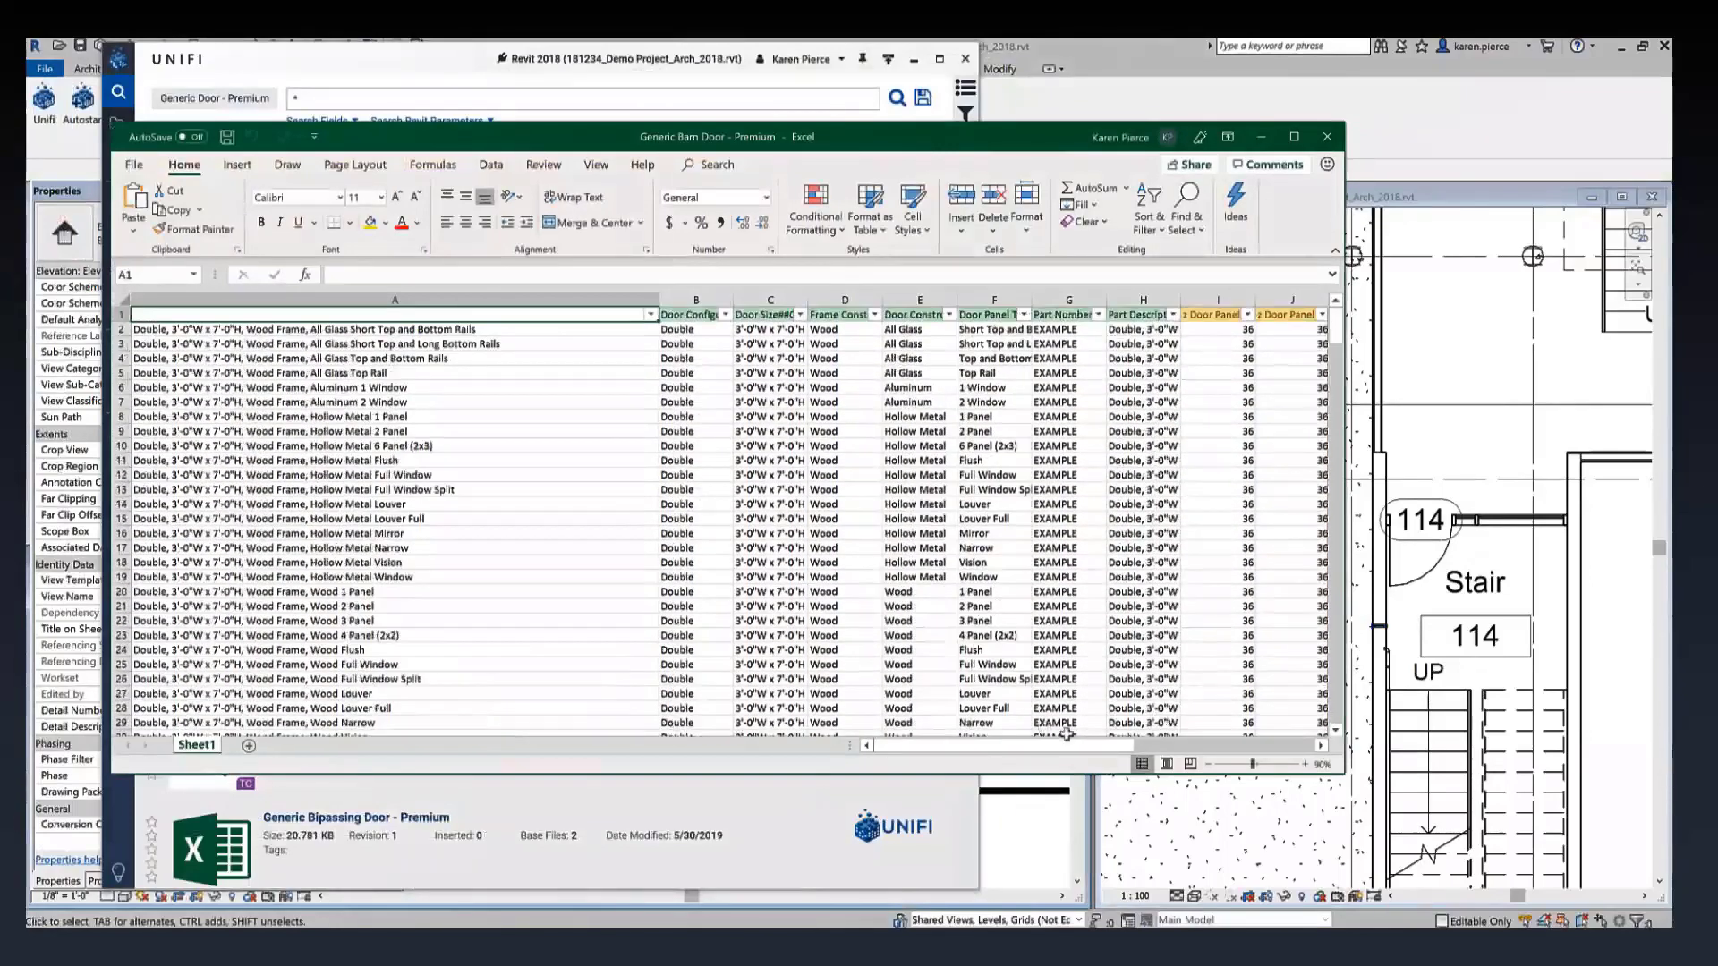
left_click_drag(1060, 750, 1246, 745)
Close the spreadsheet and open the _Generic Doors Config Doc PDF from the results
left_click(1326, 136)
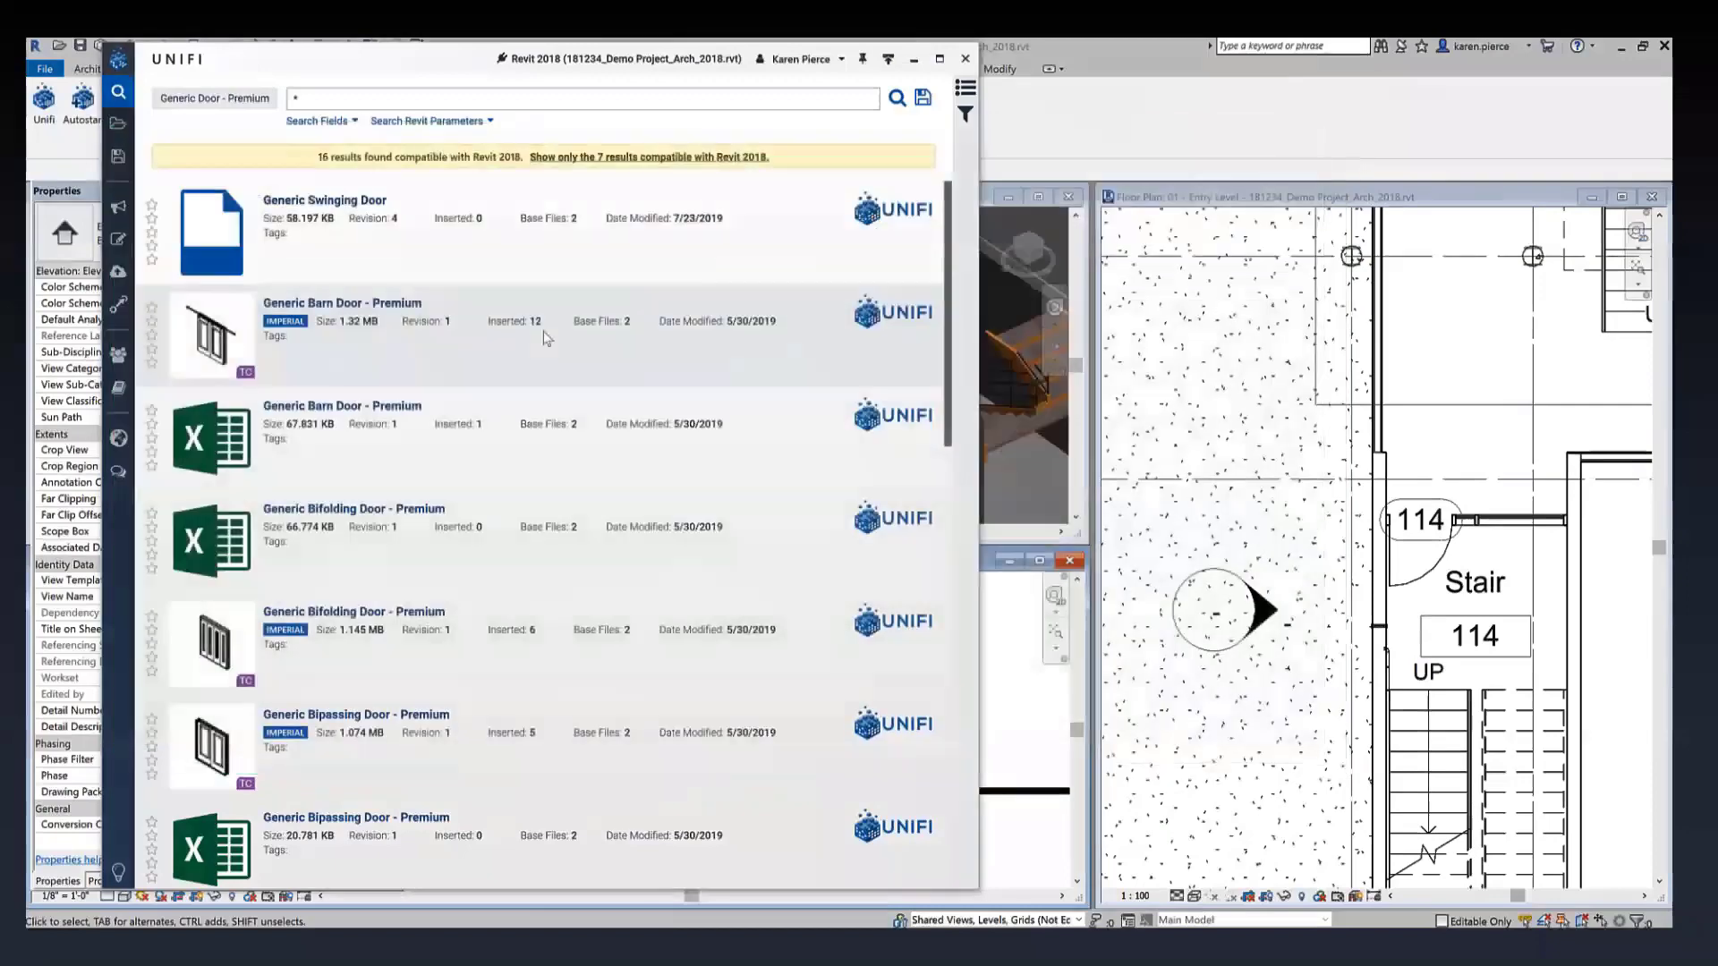
scroll(292, 489, "down", 3)
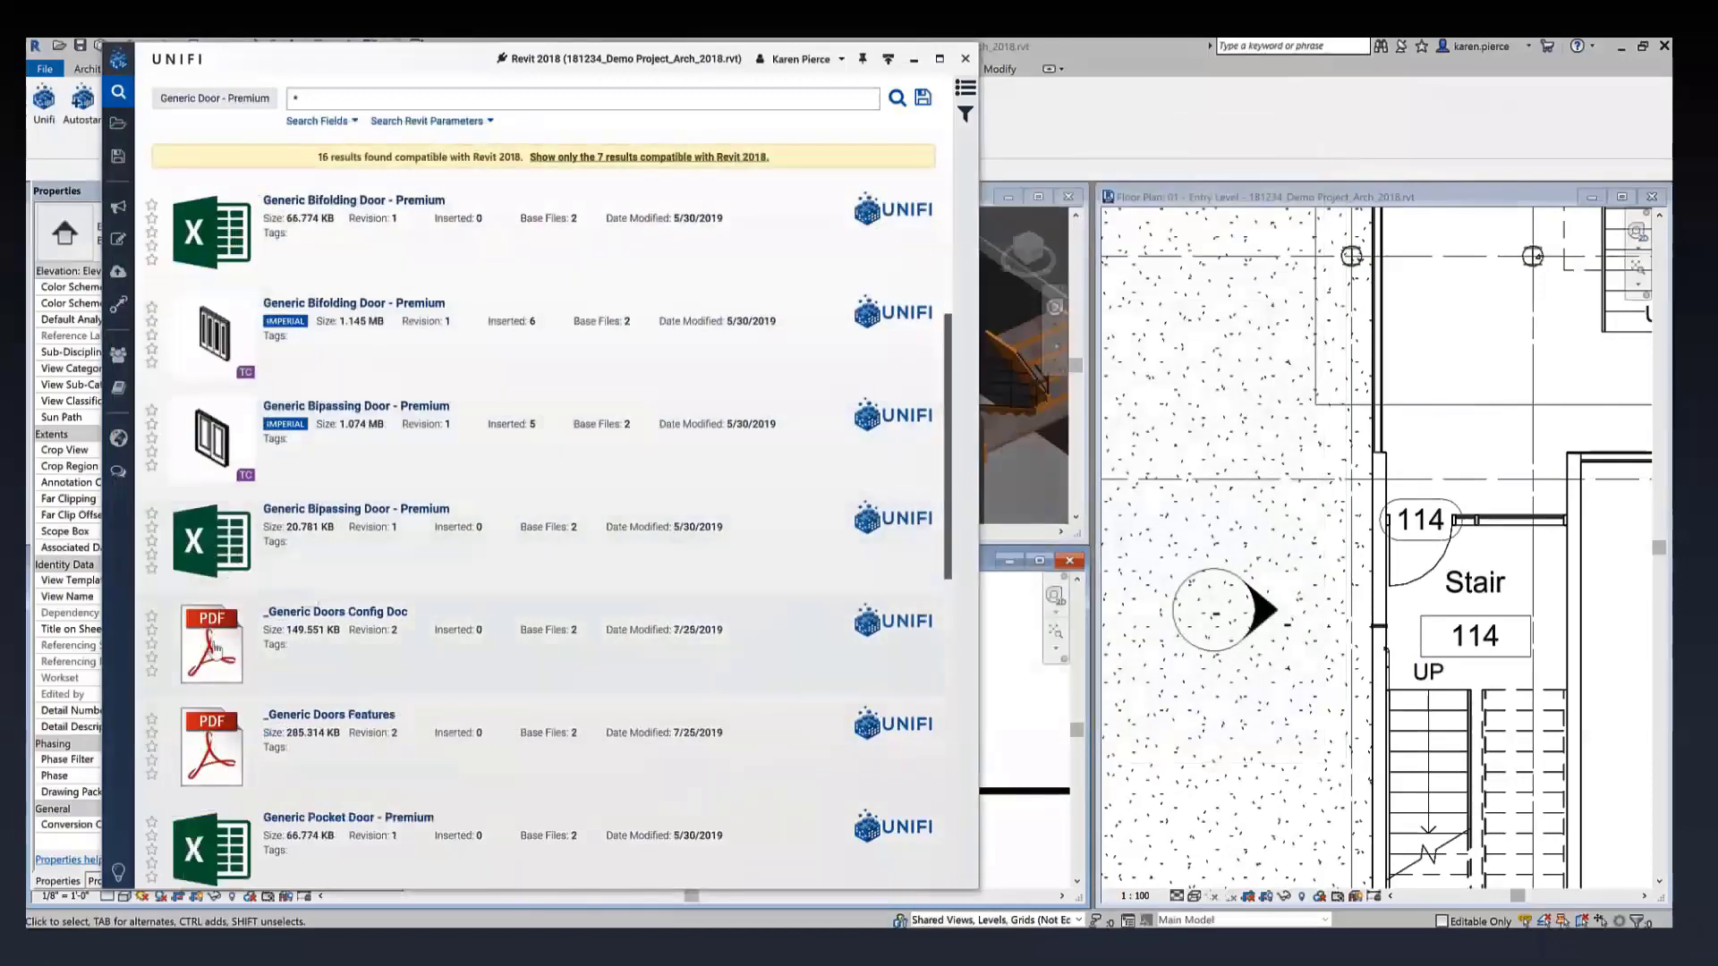
left_click(214, 651)
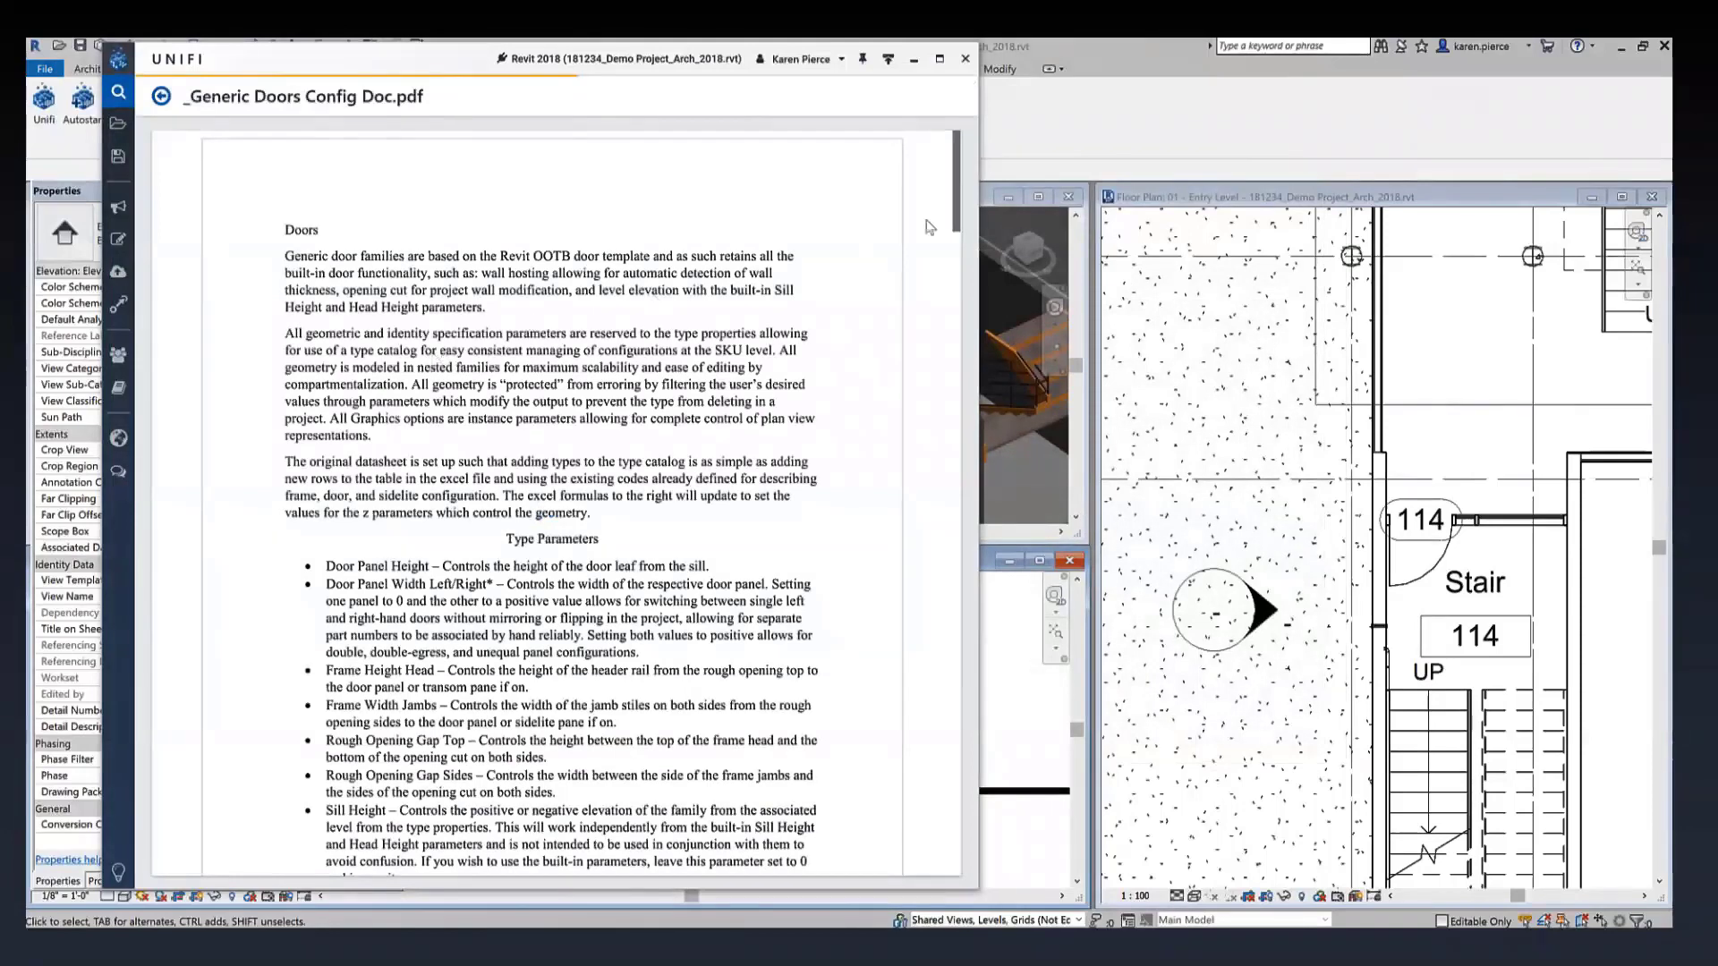
Scroll through the PDF's type parameter descriptions and dimensioned door diagrams
scroll(962, 207, "down", 3)
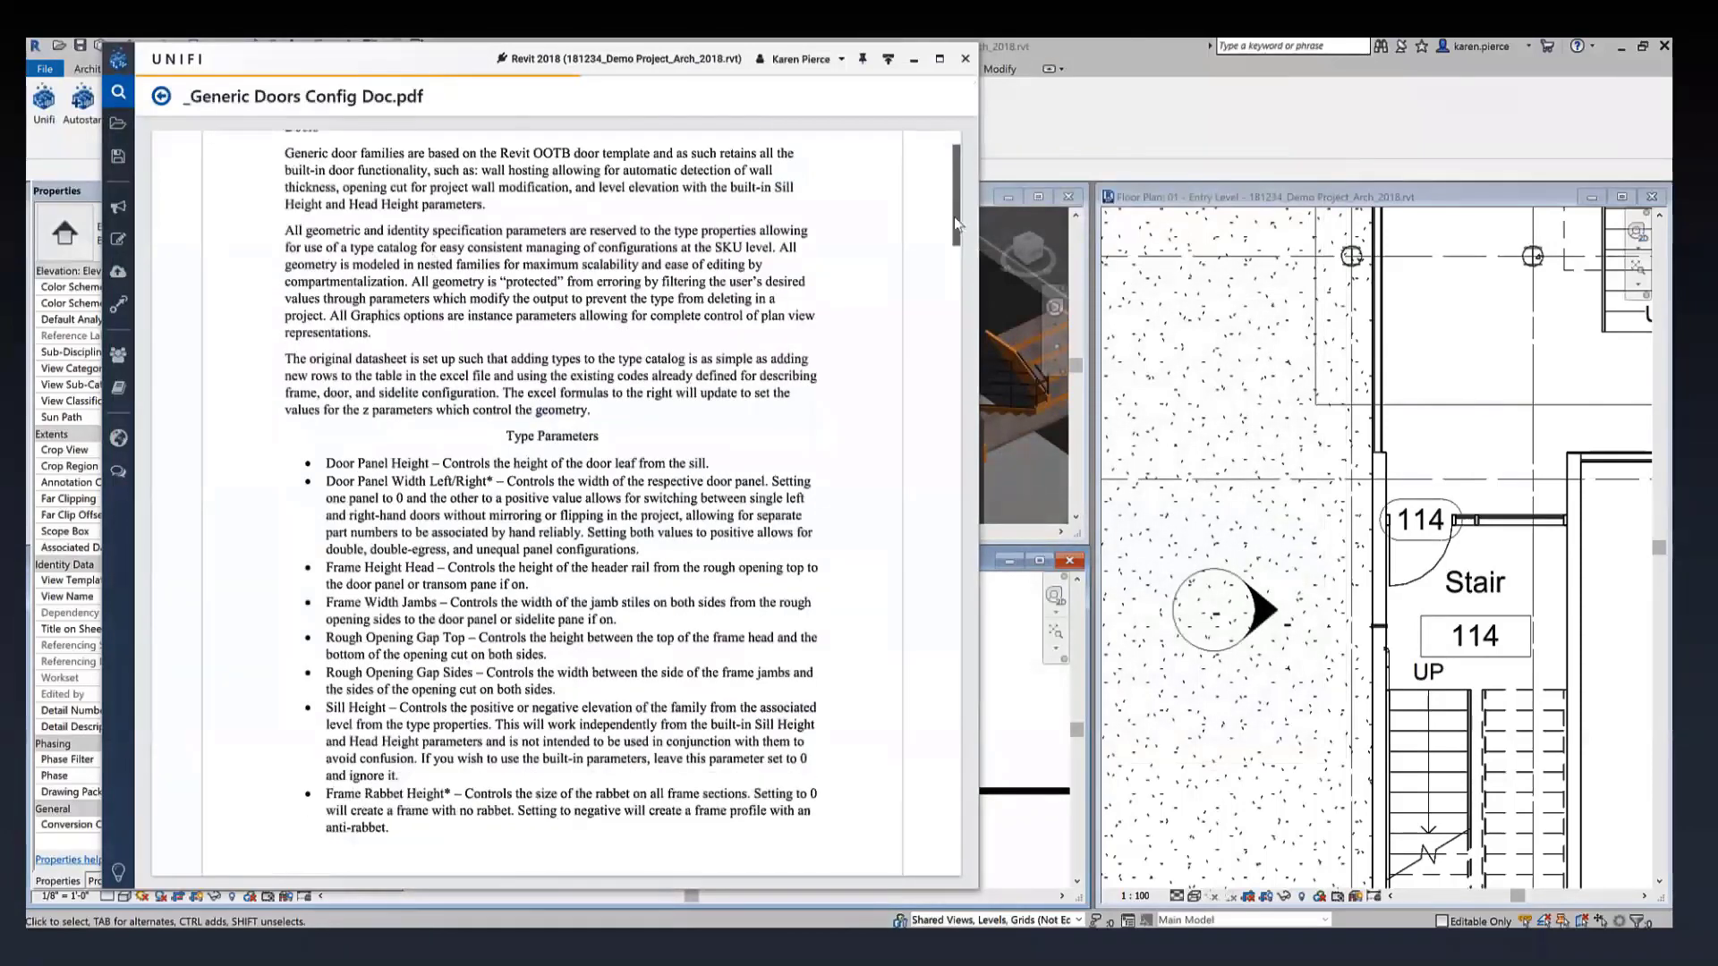
scroll(958, 269, "down", 10)
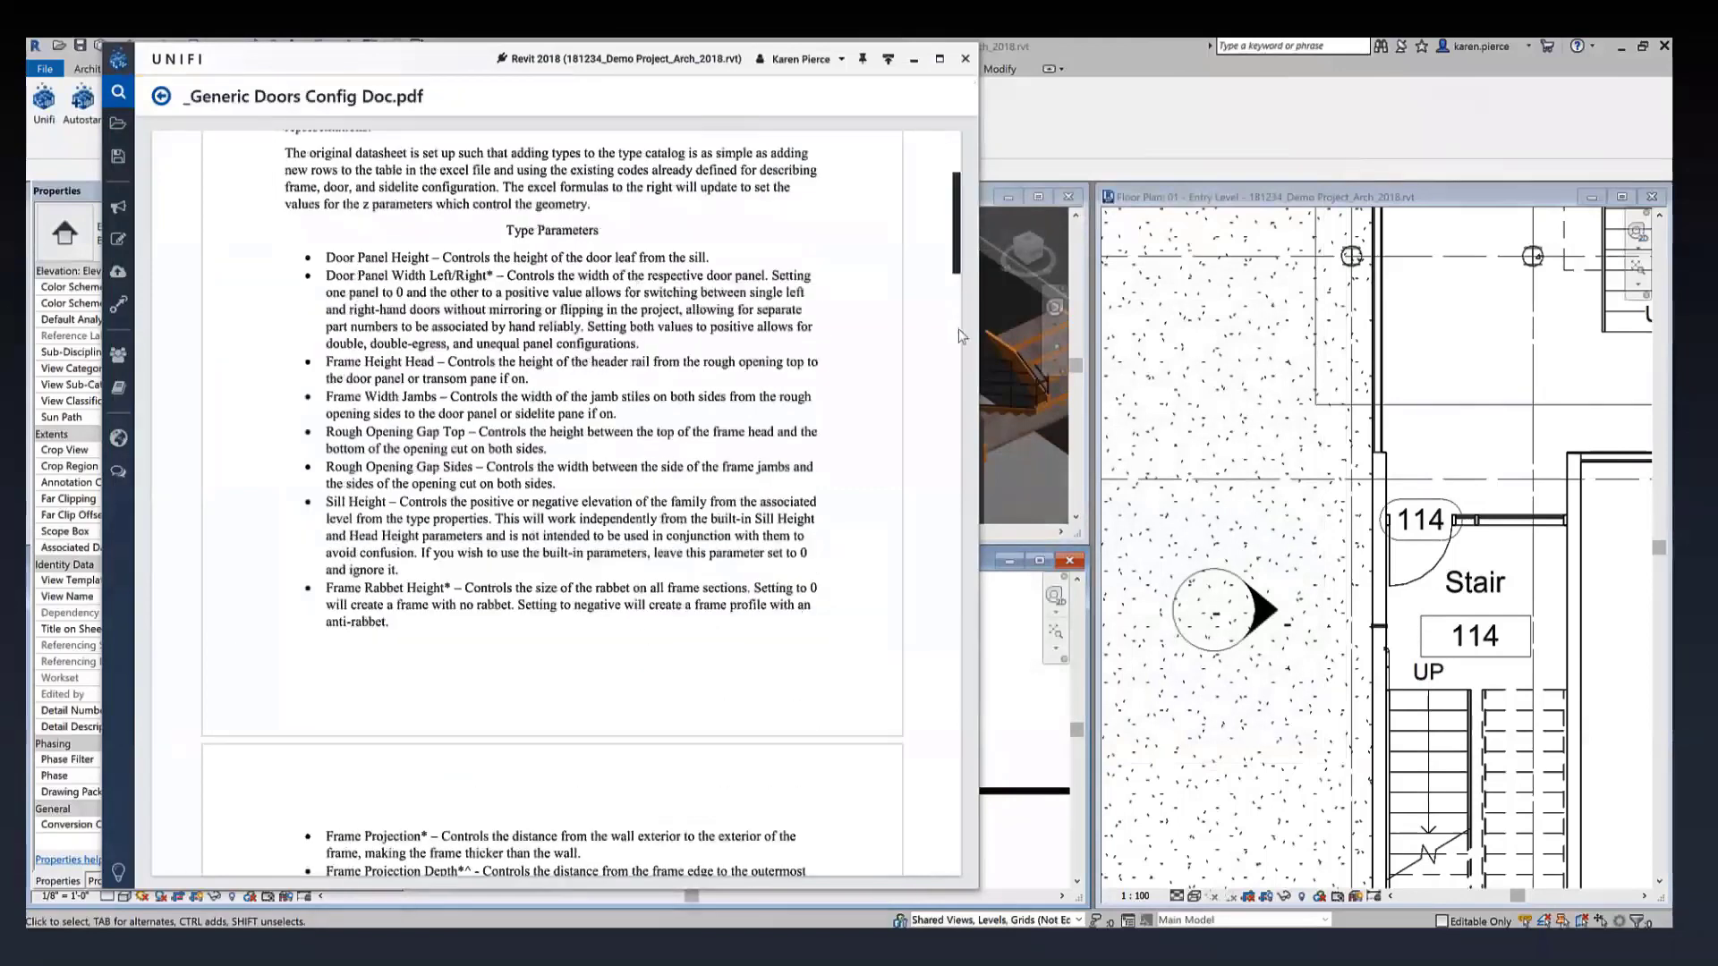
scroll(789, 638, "up", 3)
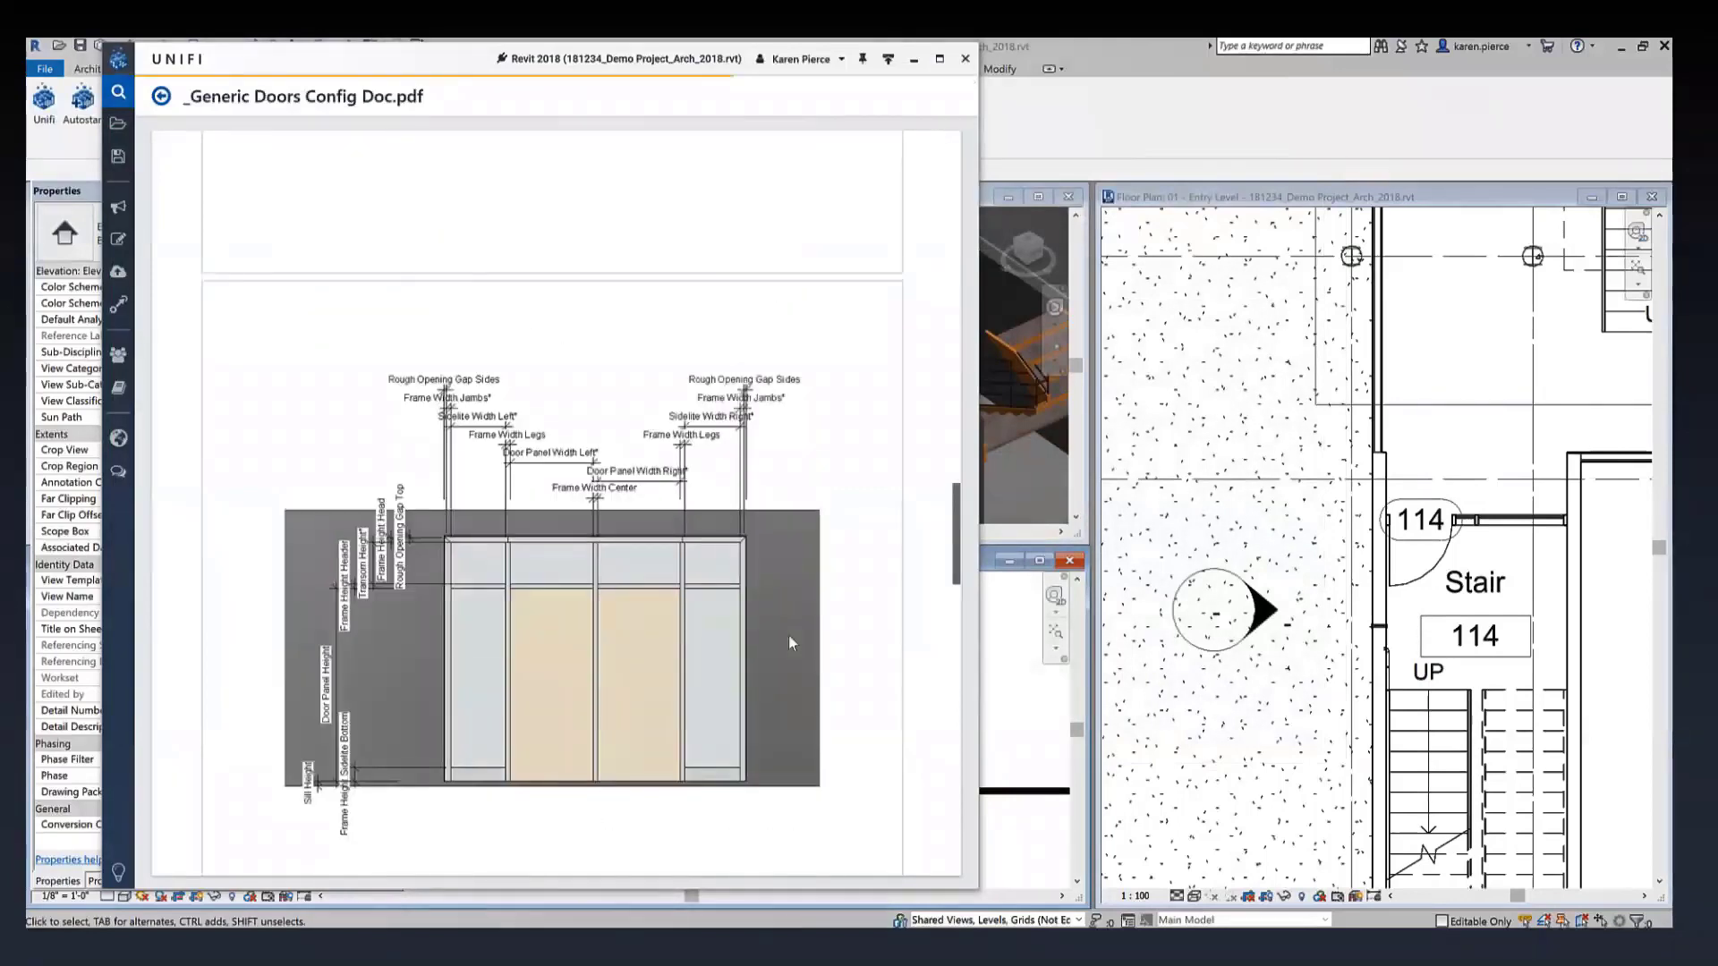
scroll(789, 643, "up", 3)
scroll(789, 642, "up", 3)
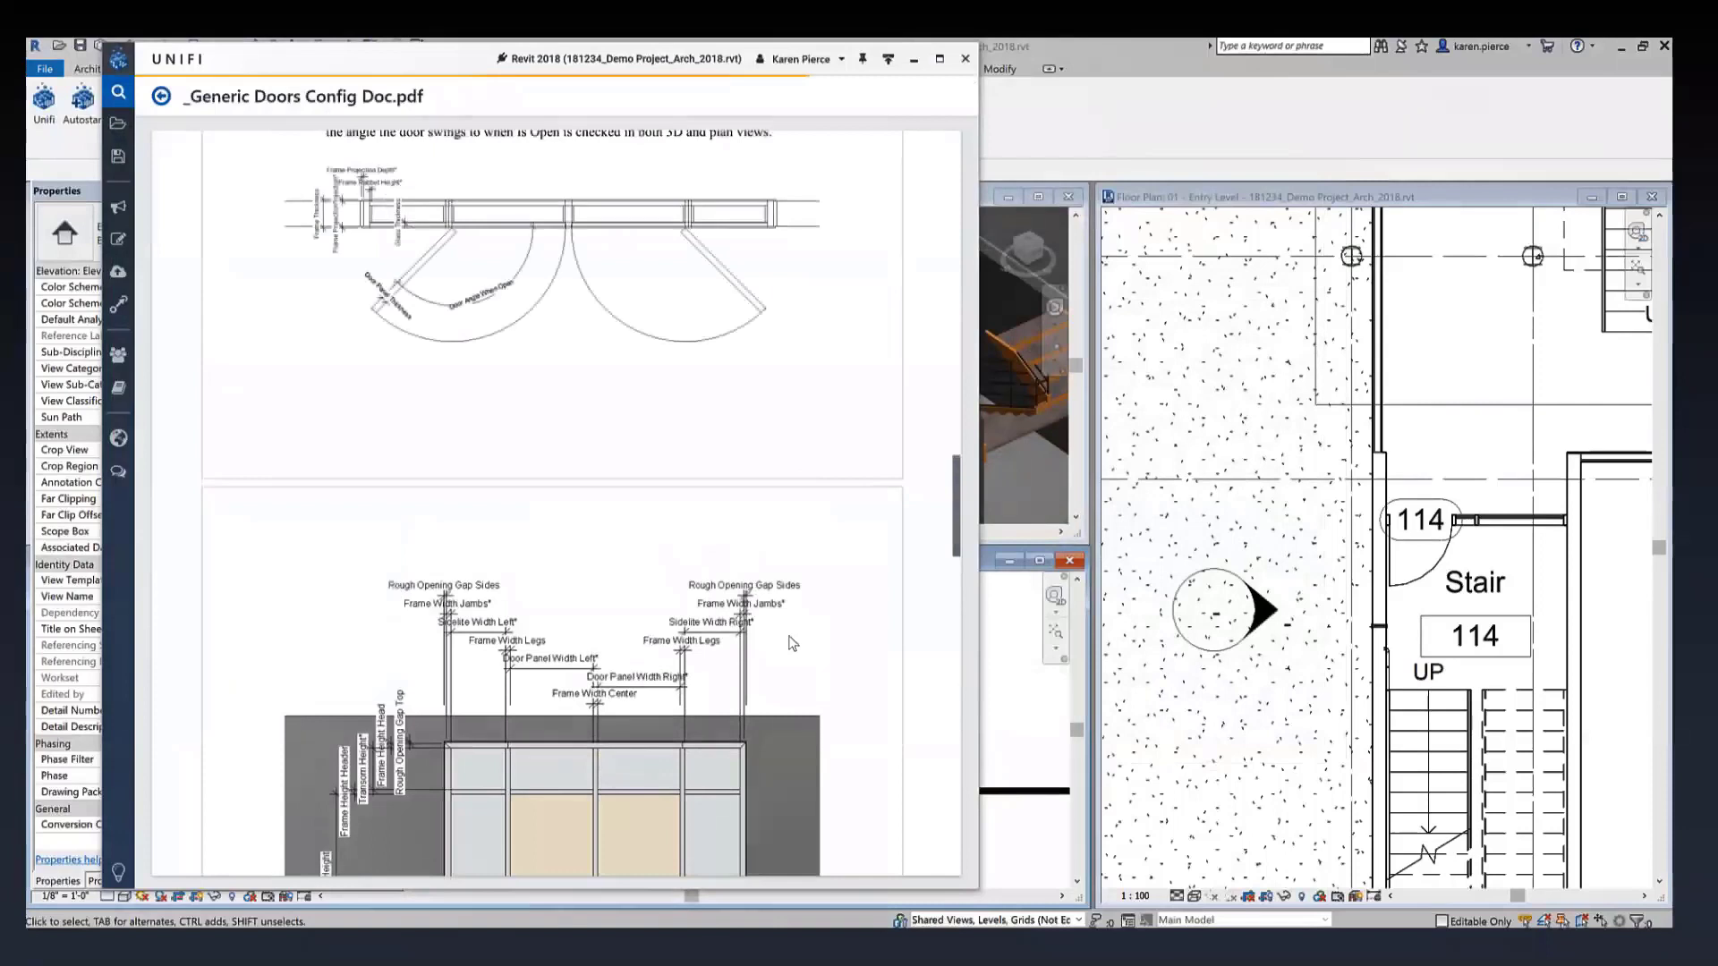
scroll(790, 643, "down", 3)
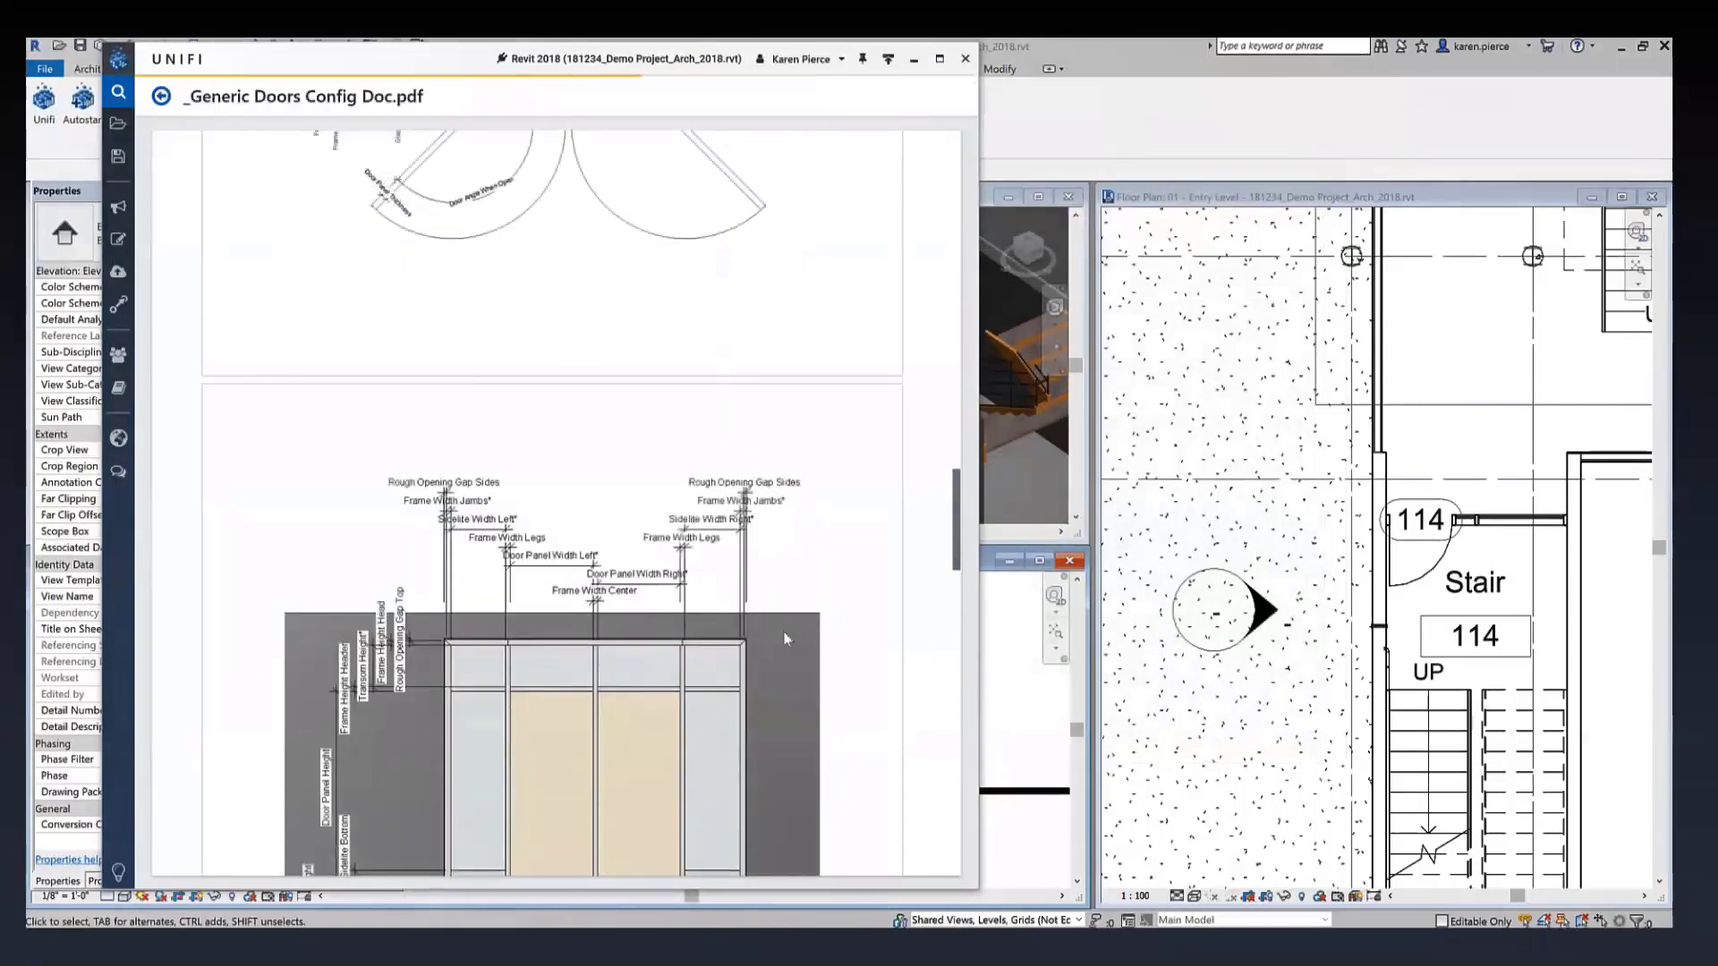